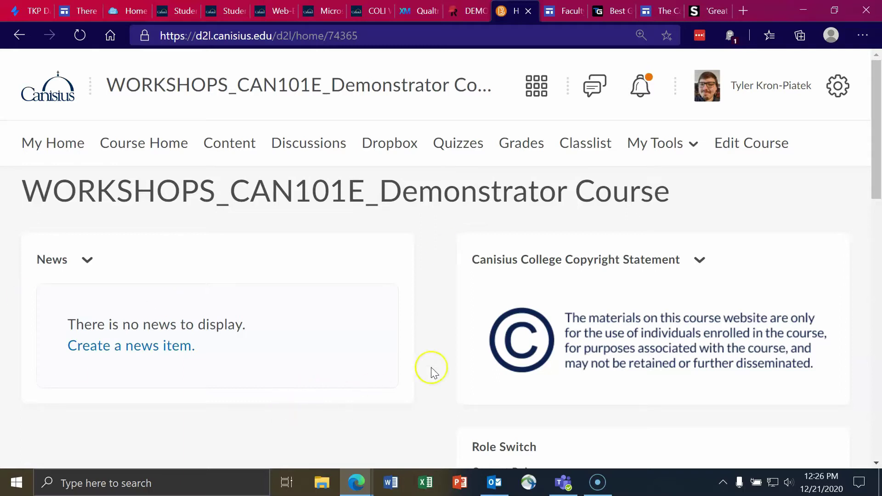
Step: Open the DEMO quiz for editing from the course's quiz list
left_click(458, 147)
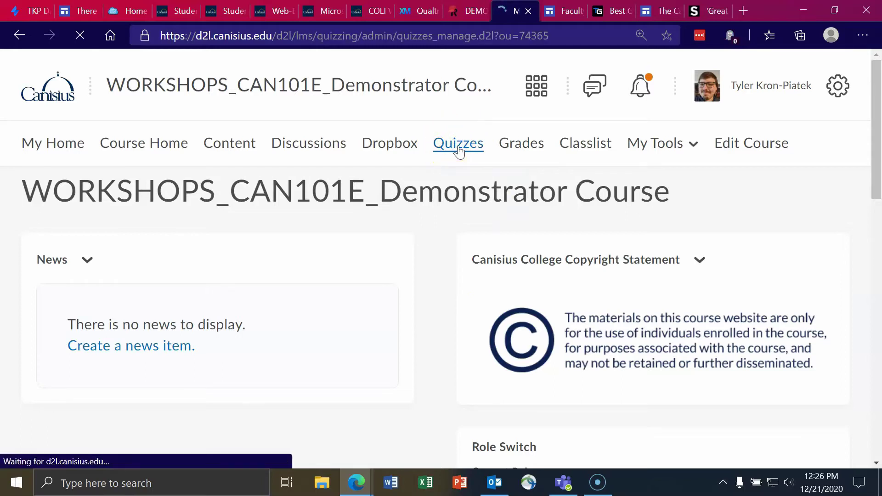
scroll(419, 235, "down", 7)
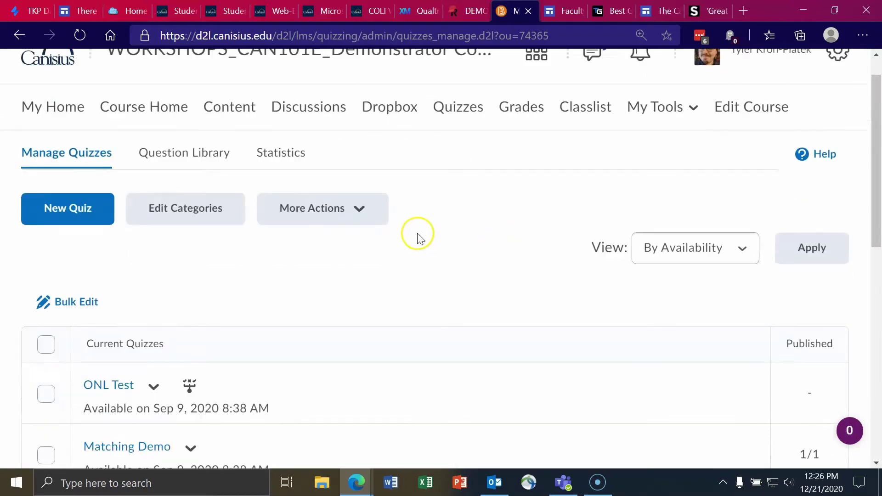
scroll(419, 237, "down", 1)
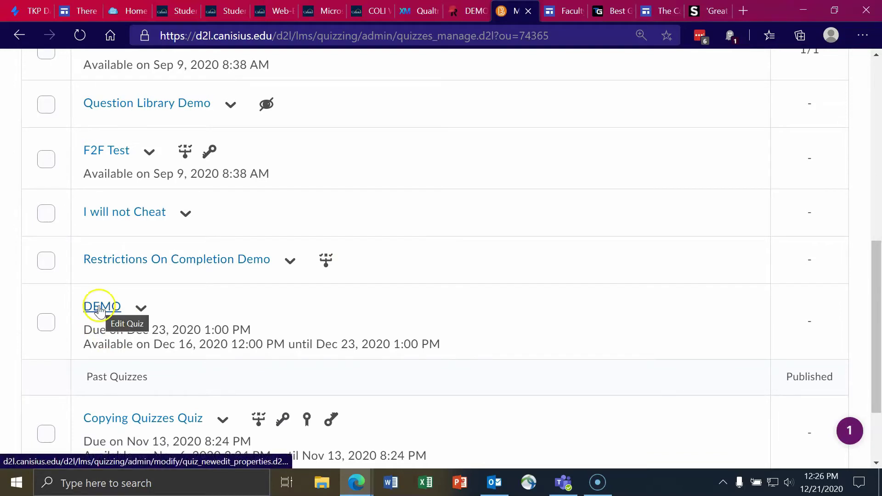
left_click(148, 313)
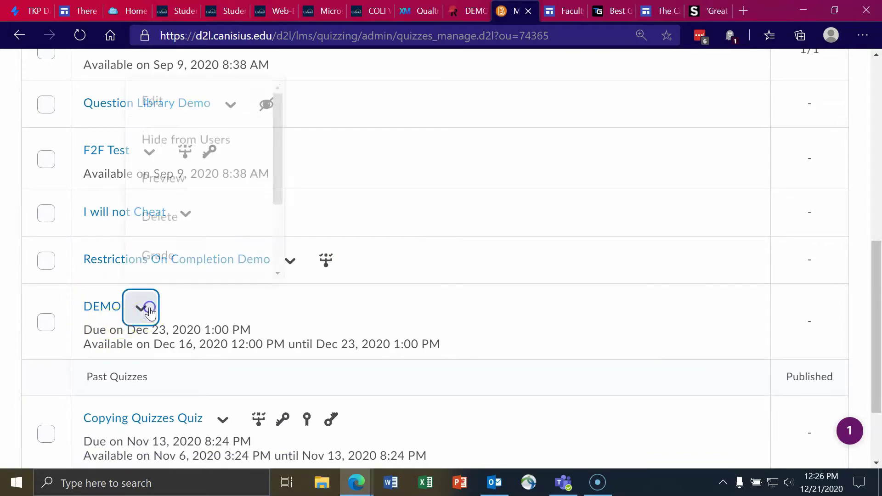
left_click(102, 299)
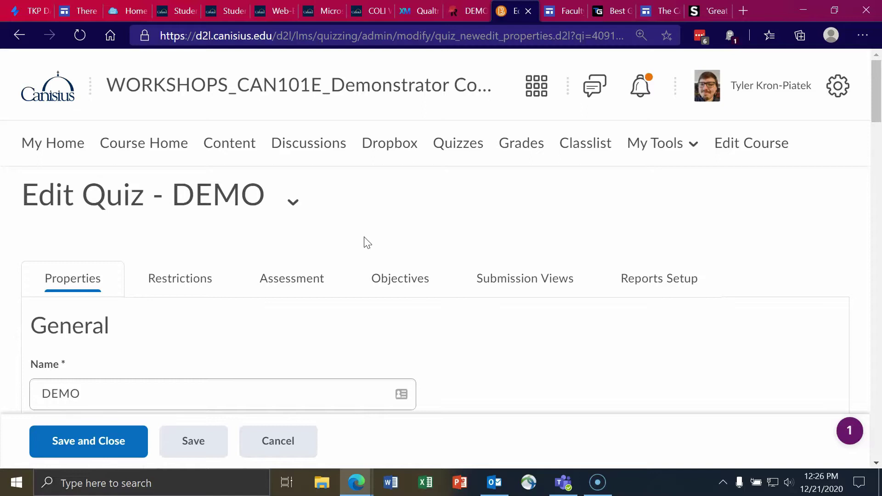
Step: Open the quiz's restrictions and examine its due date, availability, release conditions, timing and special access settings
scroll(367, 243, "down", 3)
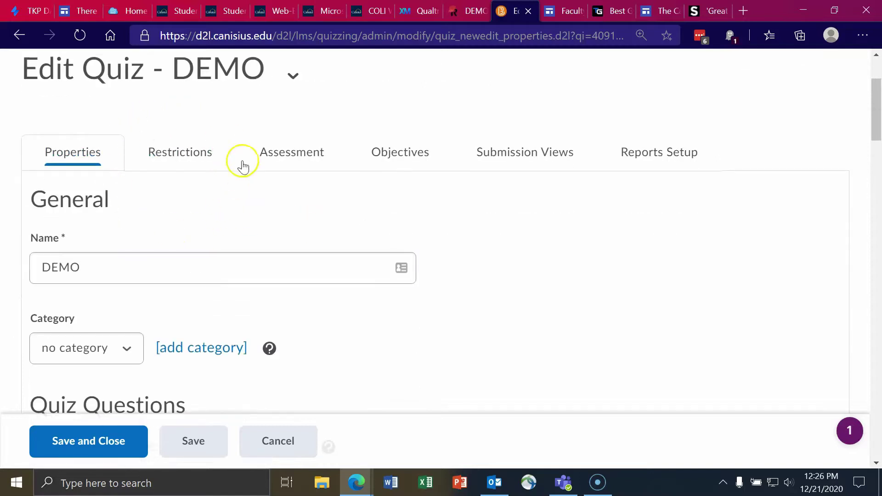
left_click(183, 152)
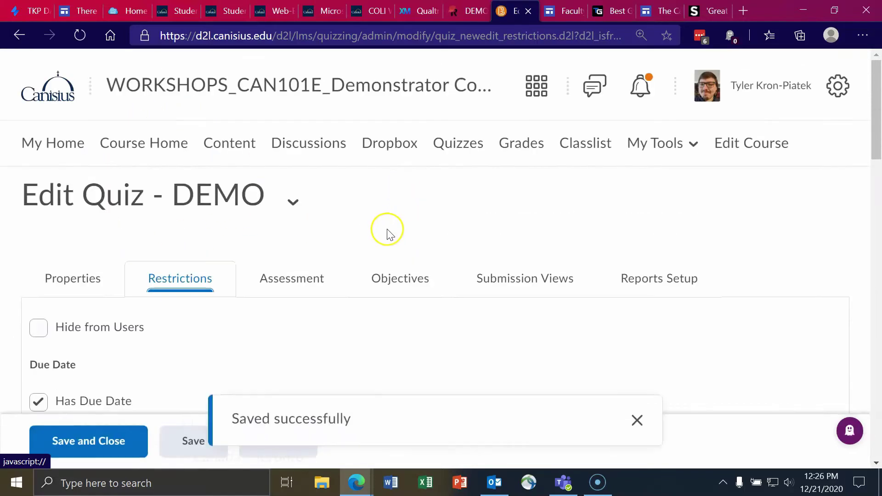
scroll(390, 230, "down", 3)
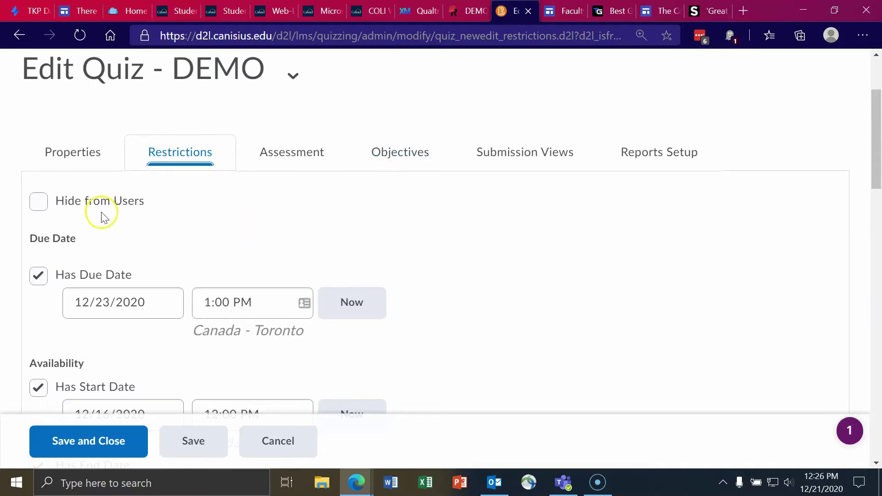
scroll(138, 220, "down", 4)
scroll(122, 198, "down", 4)
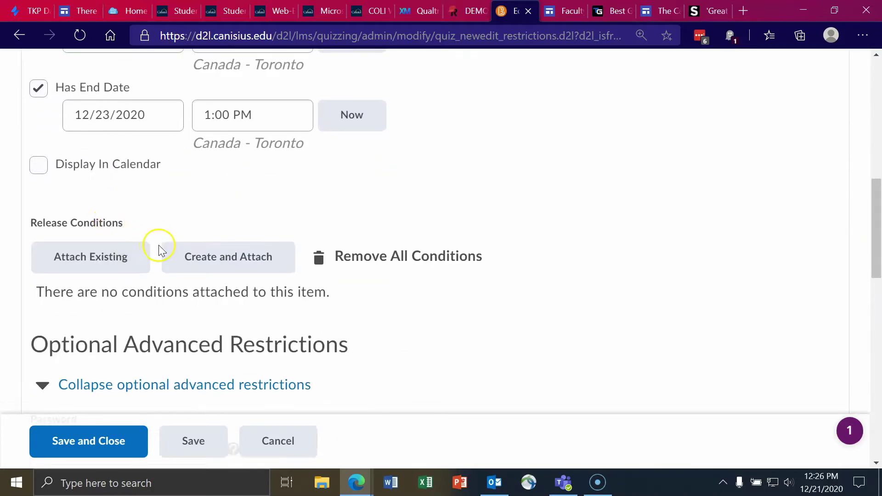
scroll(158, 246, "up", 10)
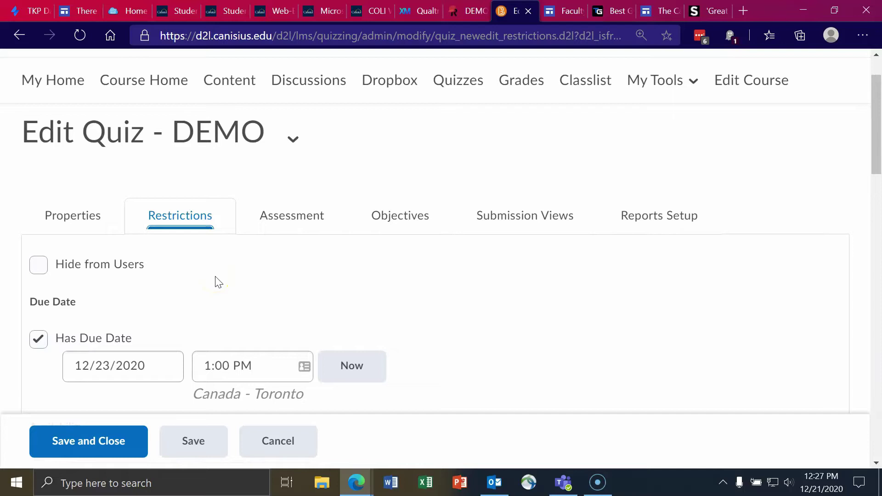
scroll(319, 250, "down", 3)
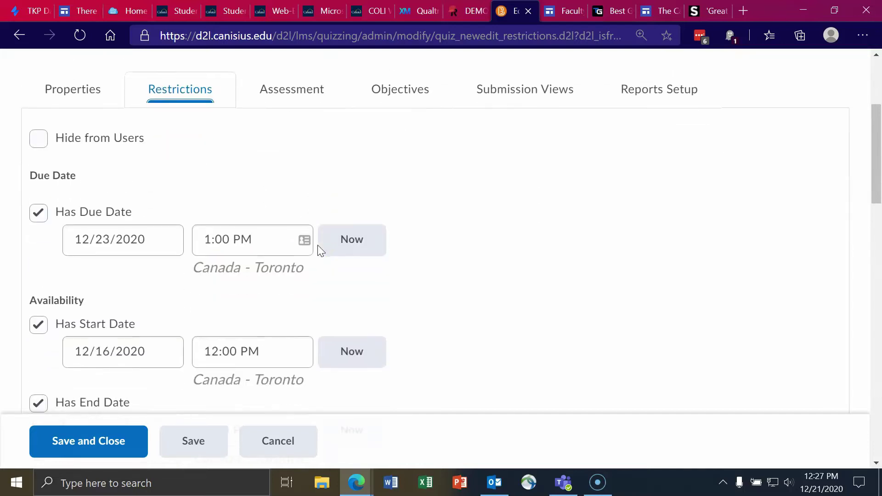
scroll(320, 250, "down", 10)
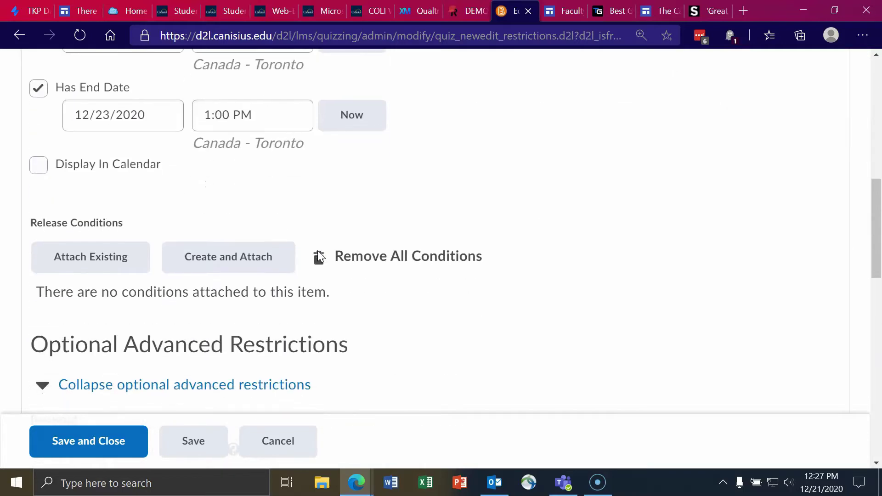
scroll(318, 251, "down", 10)
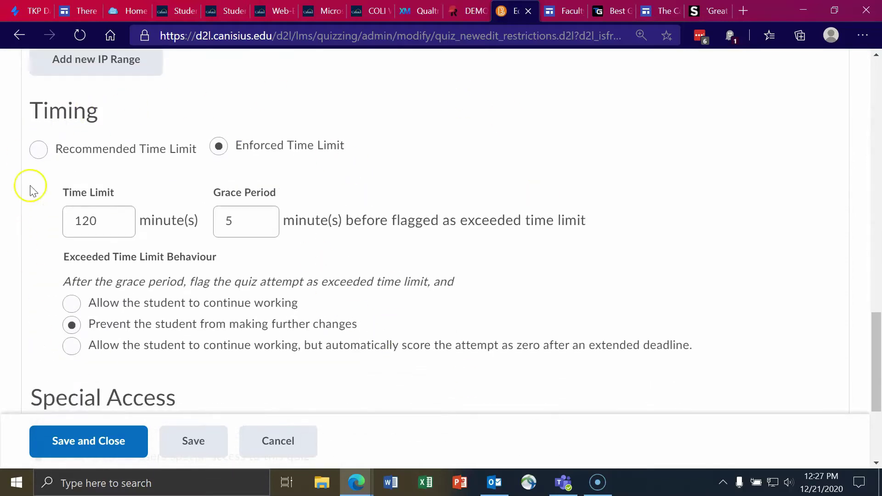
scroll(269, 210, "down", 1)
scroll(269, 210, "down", 3)
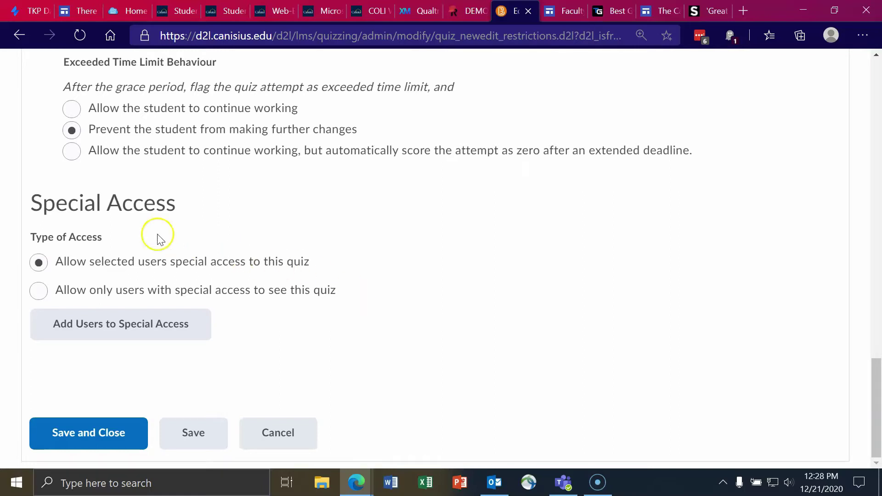
Step: Start adding users to the quiz's special access and set their due date to 12/28/2020
left_click(131, 329)
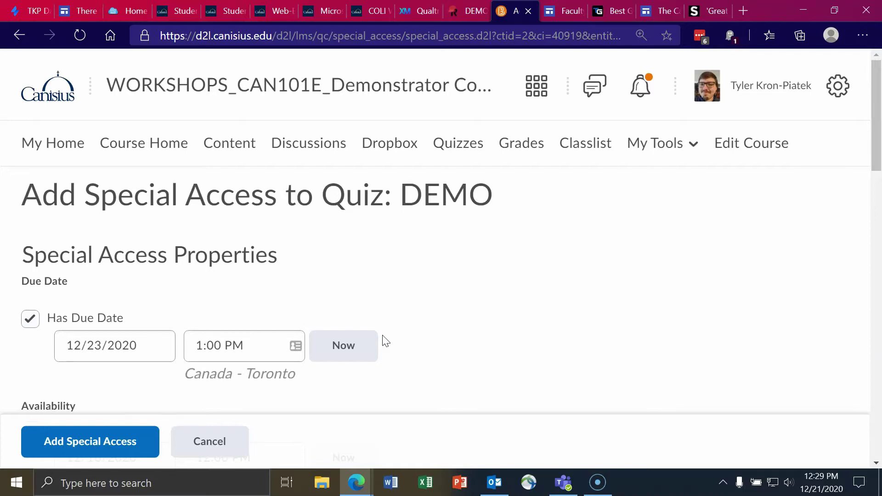
scroll(305, 272, "down", 3)
scroll(306, 271, "down", 2)
scroll(306, 271, "up", 1)
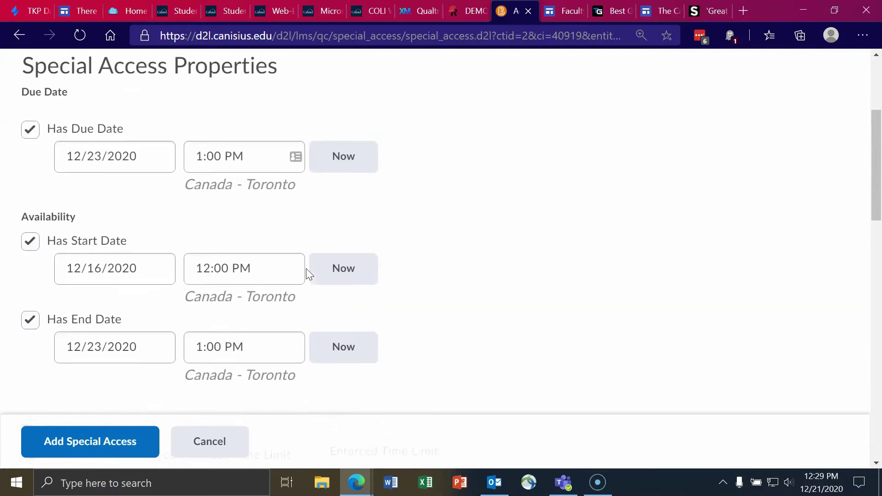
left_click(91, 156)
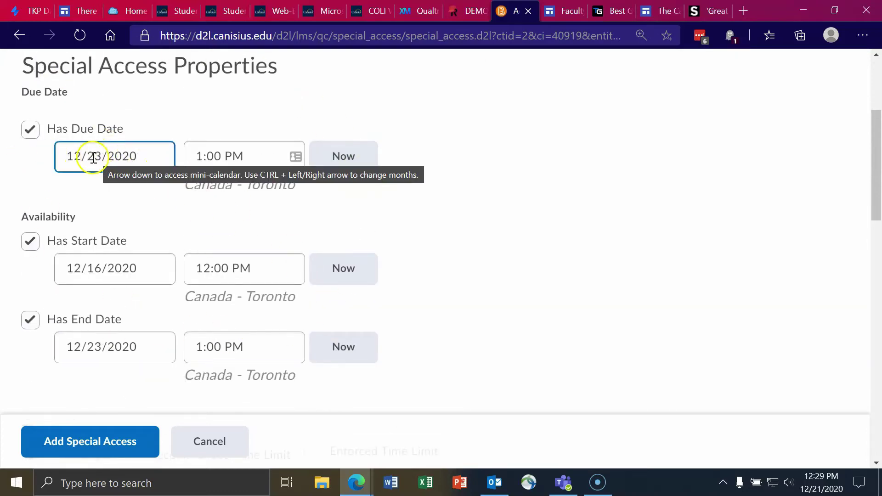
left_click(94, 156)
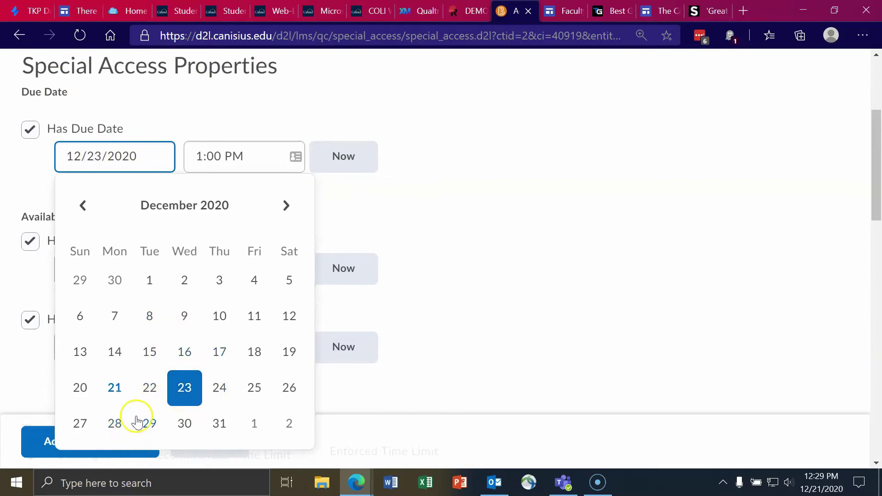
left_click(114, 423)
Step: Set the special access due time to 3:00 PM
left_click(225, 157)
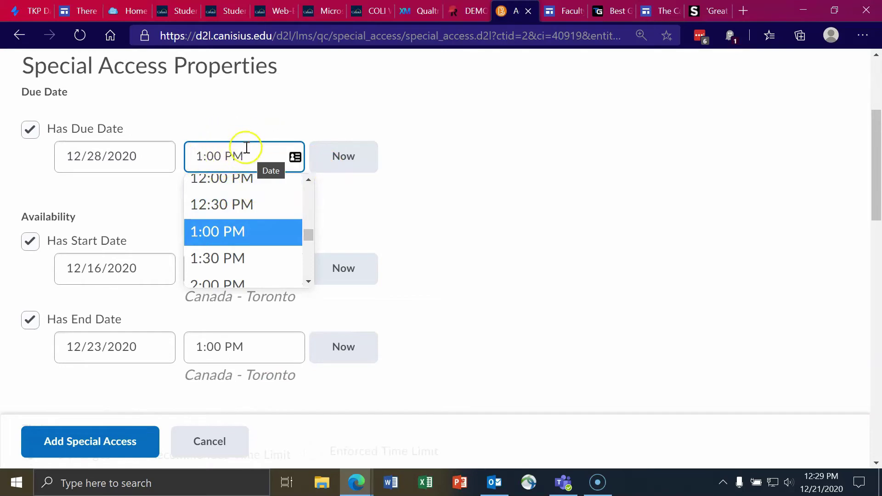
scroll(248, 211, "down", 3)
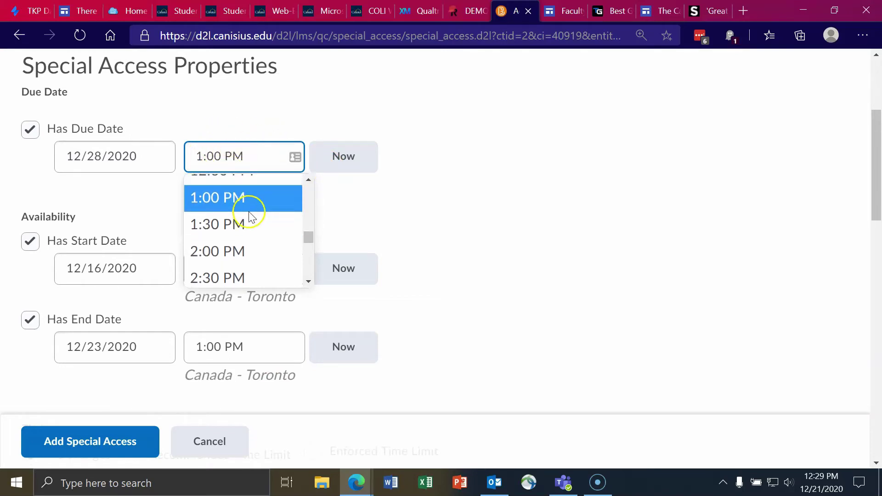
scroll(236, 236, "up", 2)
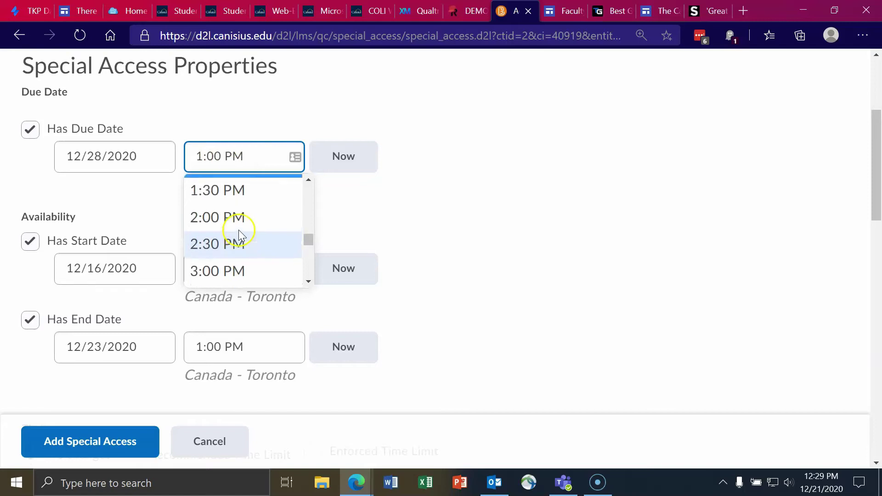
scroll(236, 237, "down", 1)
left_click(211, 270)
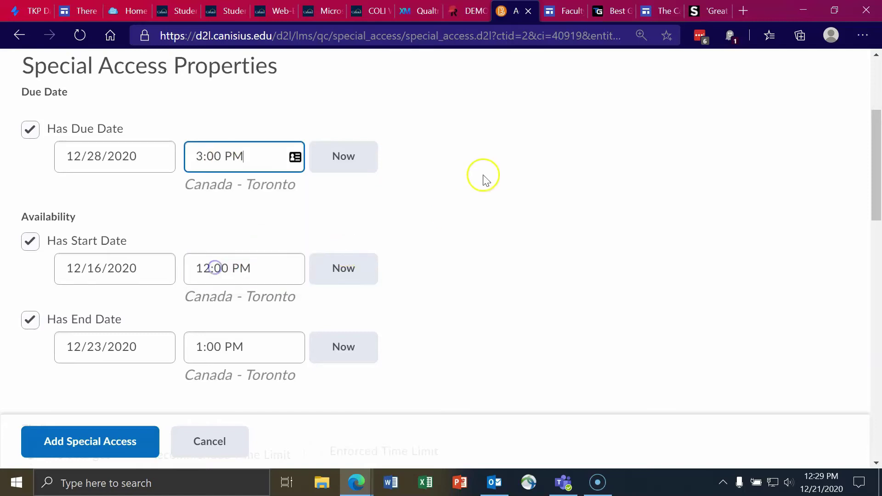
Step: Set the special access availability end date to 12/28/2020 at 3:00 PM
scroll(450, 184, "down", 3)
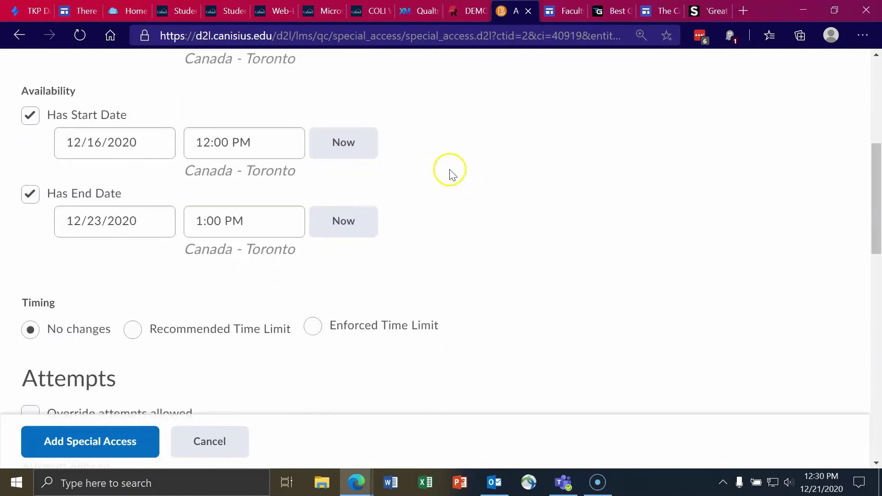
left_click(68, 228)
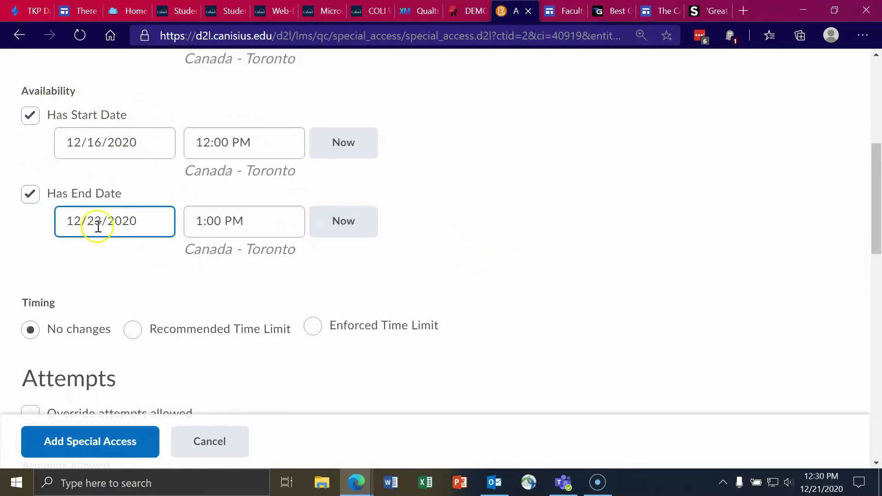
scroll(117, 227, "up", 1)
left_click(114, 93)
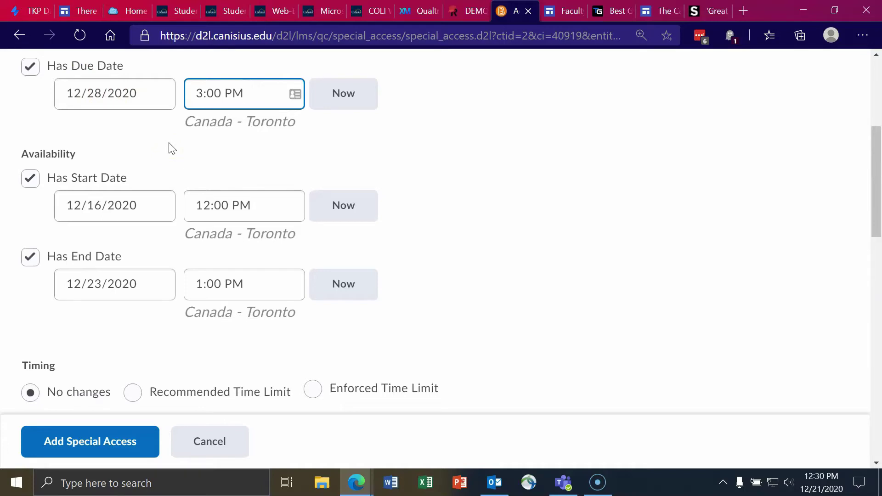
left_click(101, 285)
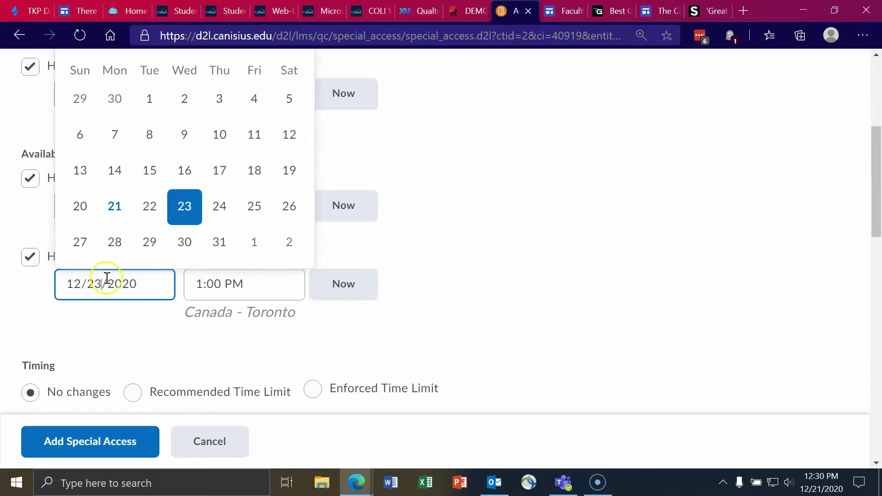
left_click(116, 246)
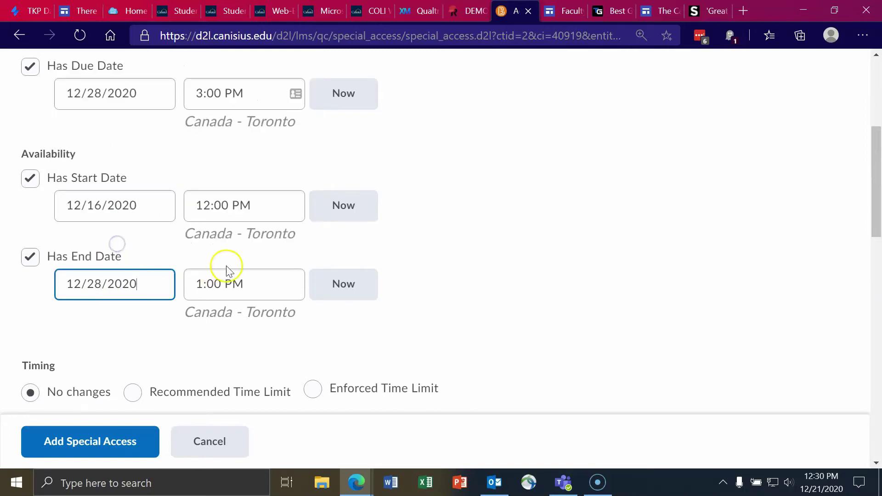
left_click(212, 278)
scroll(236, 374, "down", 2)
left_click(239, 402)
Step: Try out the Recommended Time Limit and Enforced Time Limit options for the special access timing
scroll(321, 266, "down", 4)
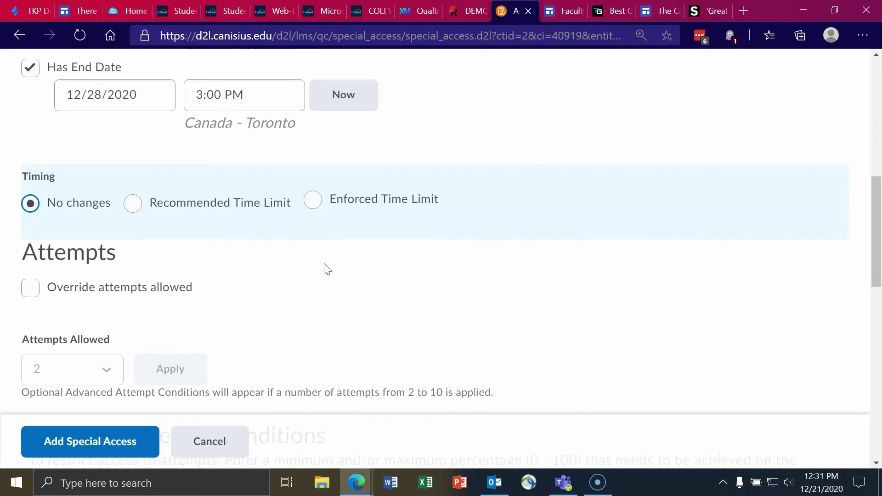
left_click(155, 206)
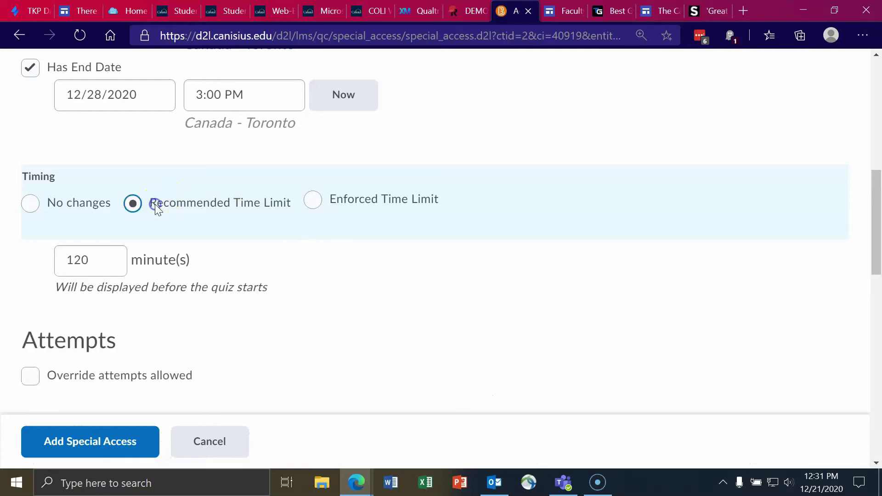
left_click(311, 205)
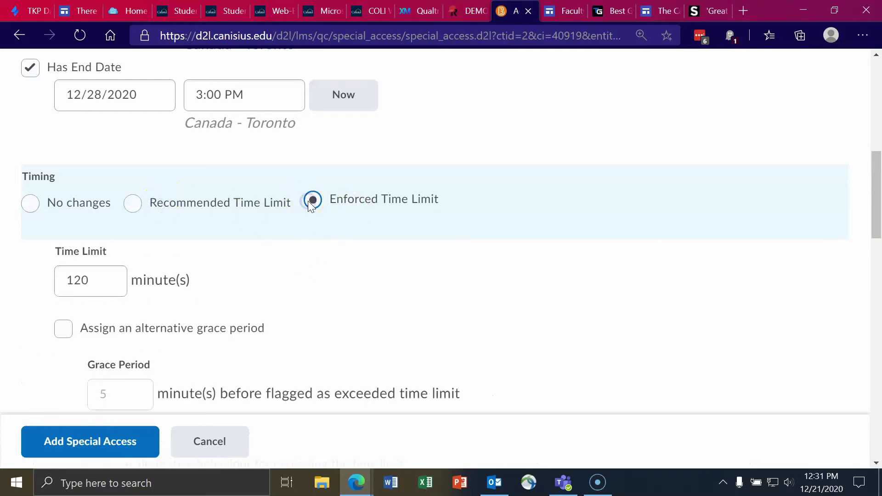
left_click(179, 204)
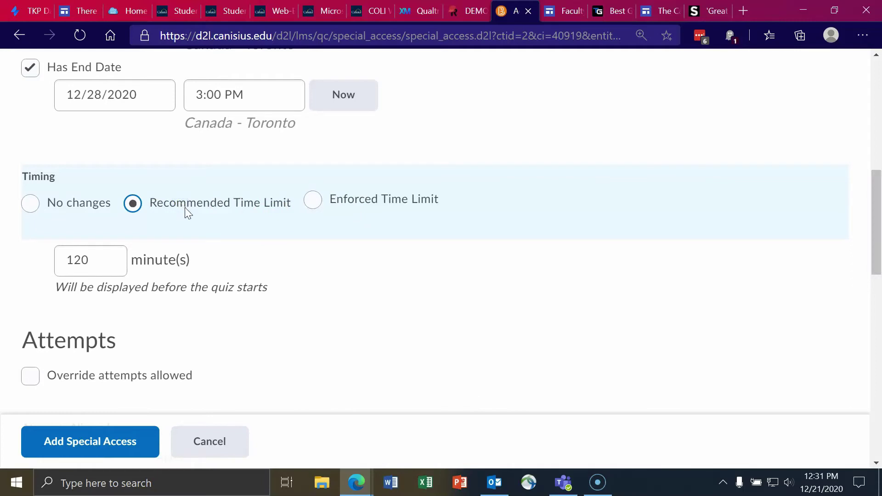
left_click(176, 193)
Step: Choose an enforced time limit for the special access and set it to 180 minutes
left_click(313, 200)
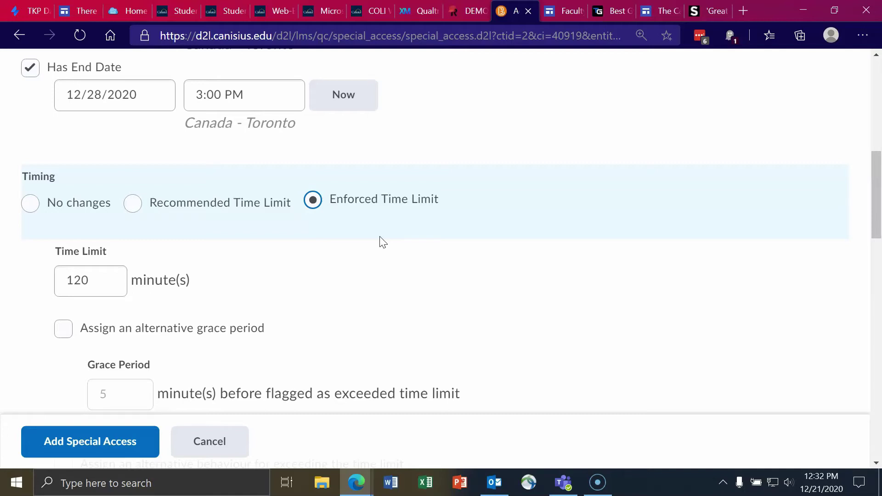
scroll(363, 238, "down", 1)
left_click(109, 225)
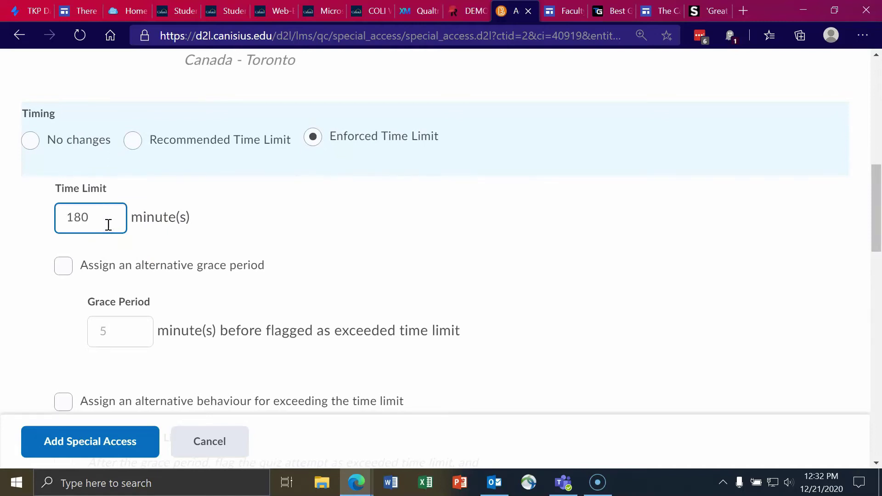
scroll(174, 246, "down", 2)
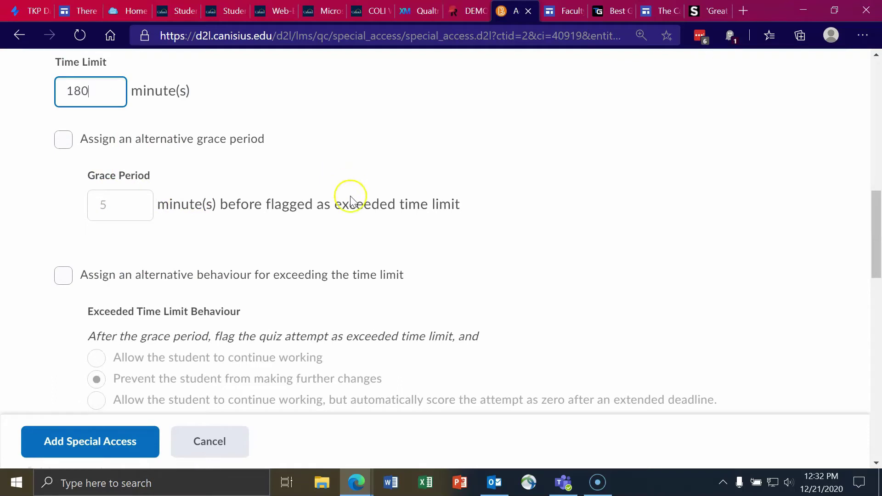
scroll(102, 256, "down", 1)
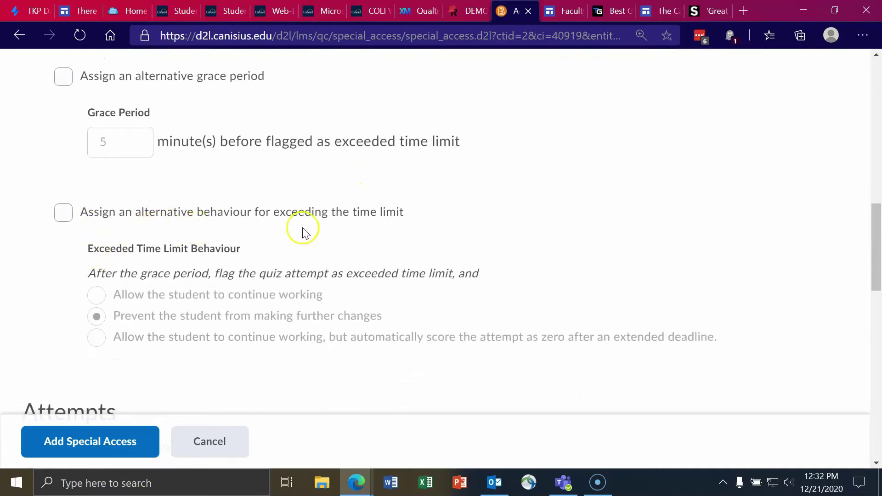
Step: Try out assigning an alternative behaviour for exceeding the time limit, and switch that option off again
left_click(64, 213)
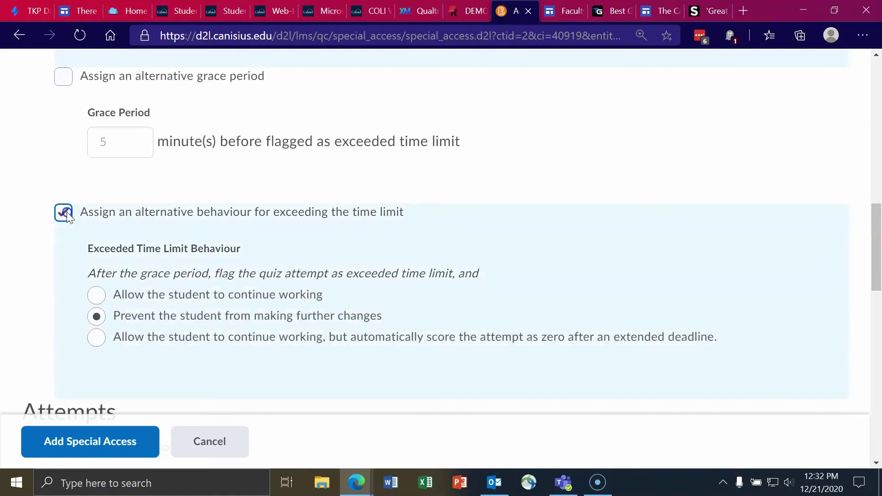
scroll(176, 297, "down", 2)
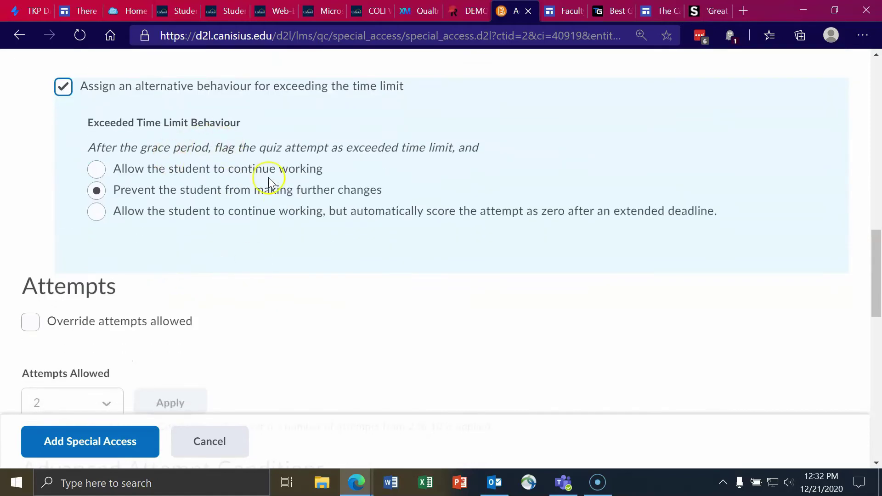
left_click(133, 180)
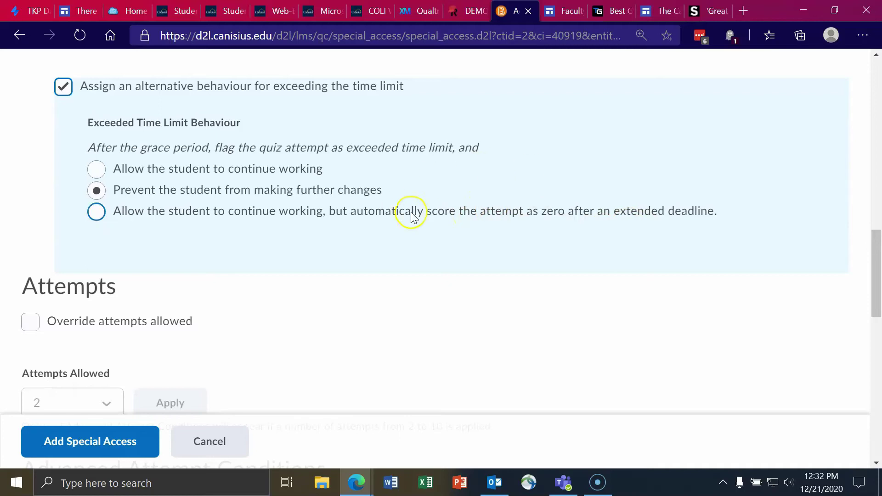
scroll(142, 224, "up", 1)
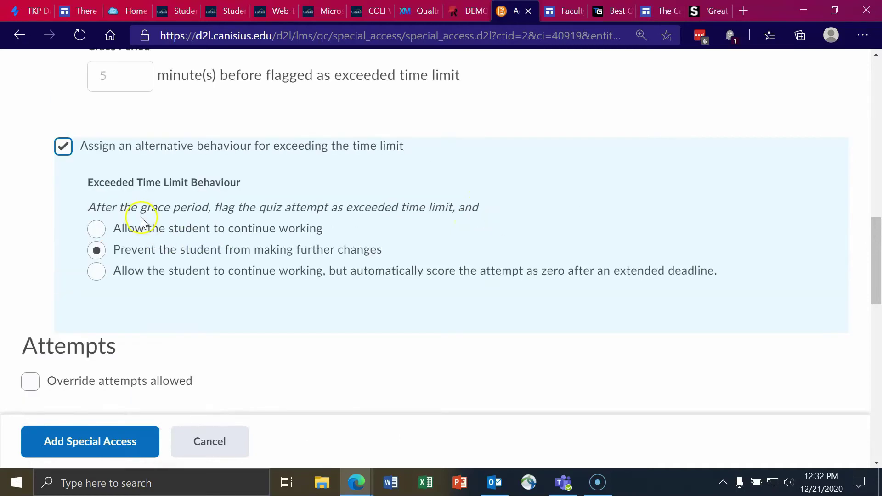
left_click(63, 149)
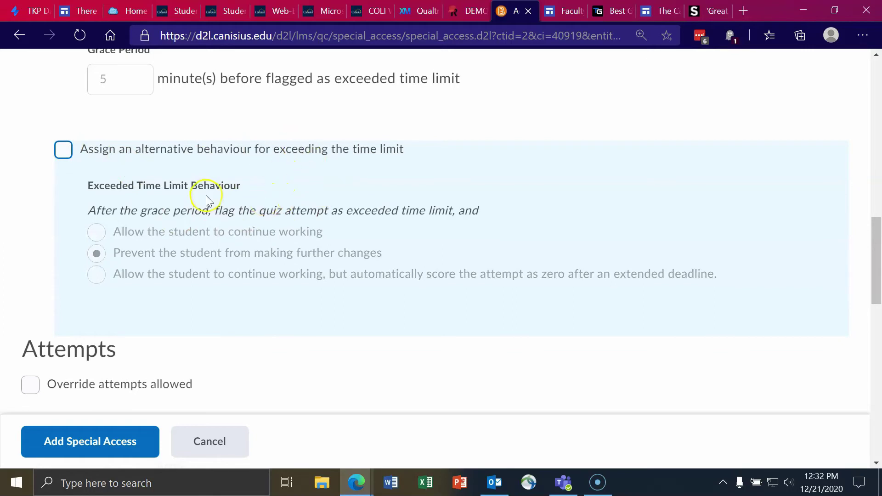
Step: Override the attempts allowed for the special access and apply 3 attempts
scroll(206, 197, "down", 5)
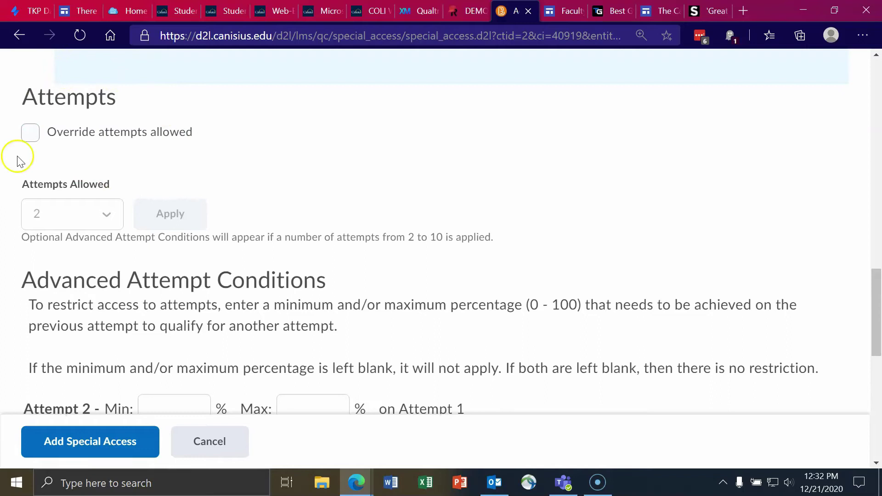
left_click(30, 134)
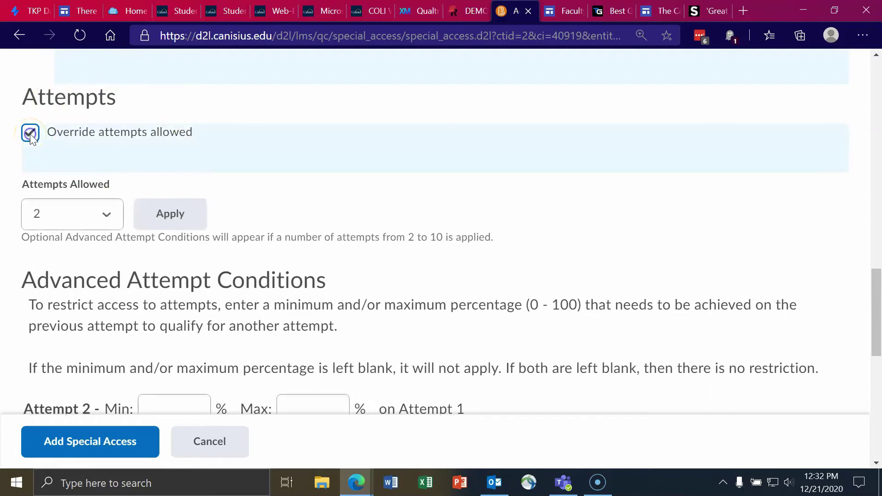
left_click(98, 215)
left_click(52, 283)
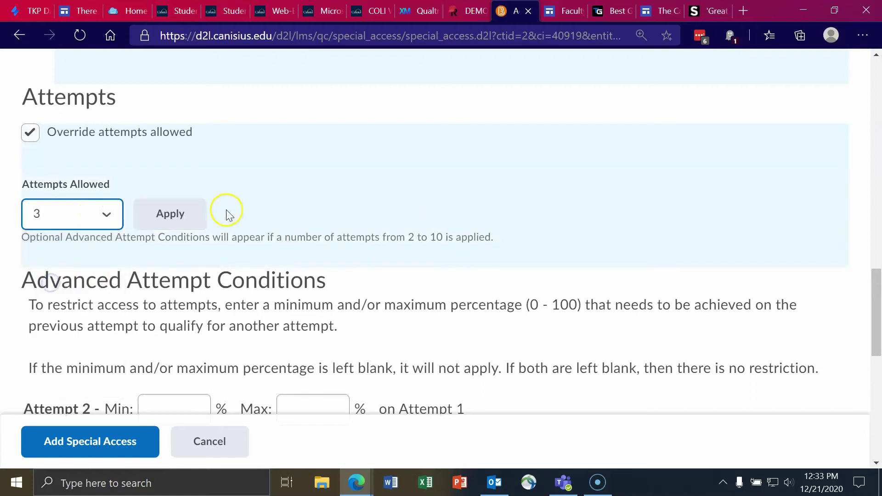
left_click(177, 215)
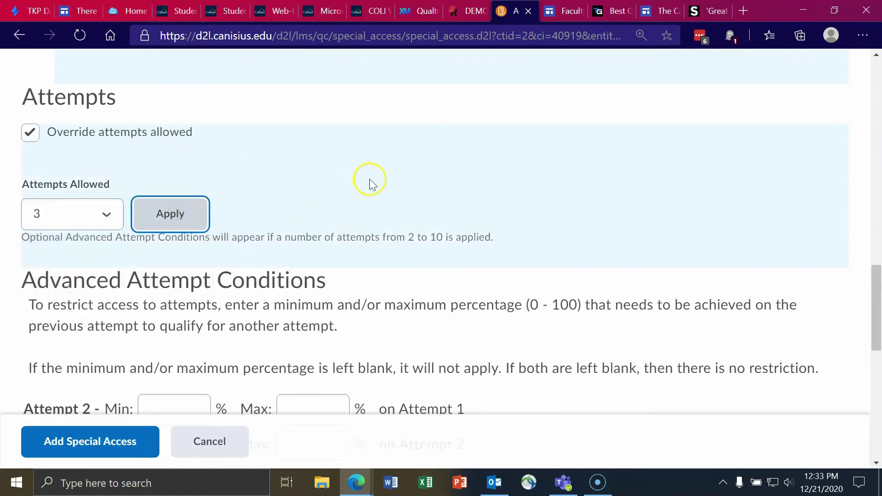
scroll(276, 230, "down", 4)
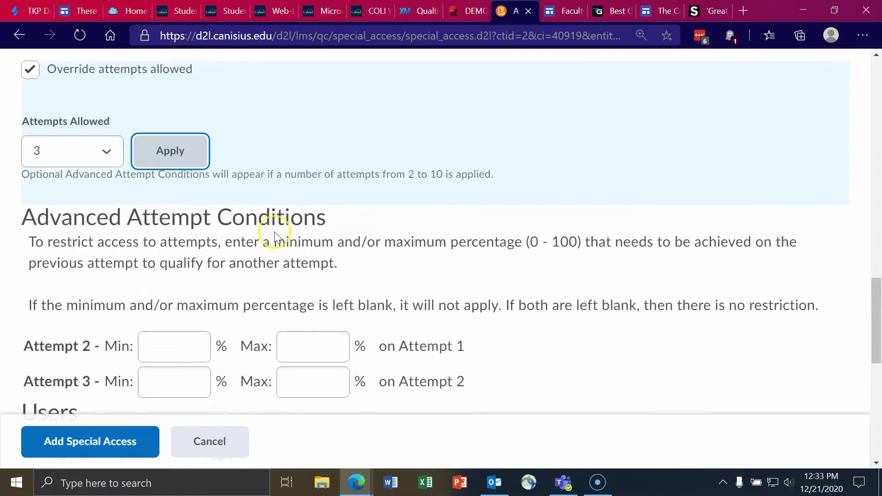
scroll(439, 290, "up", 2)
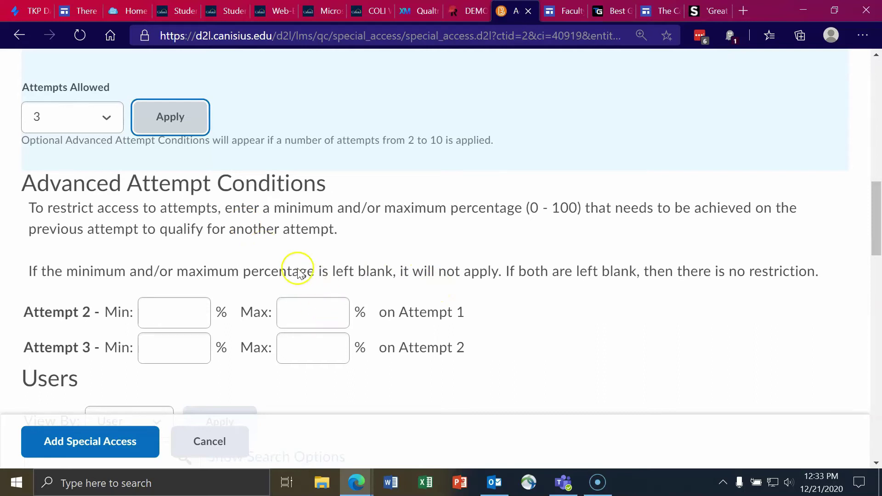
Step: Examine the names and IDs in the Users list of the special access form
scroll(295, 268, "down", 4)
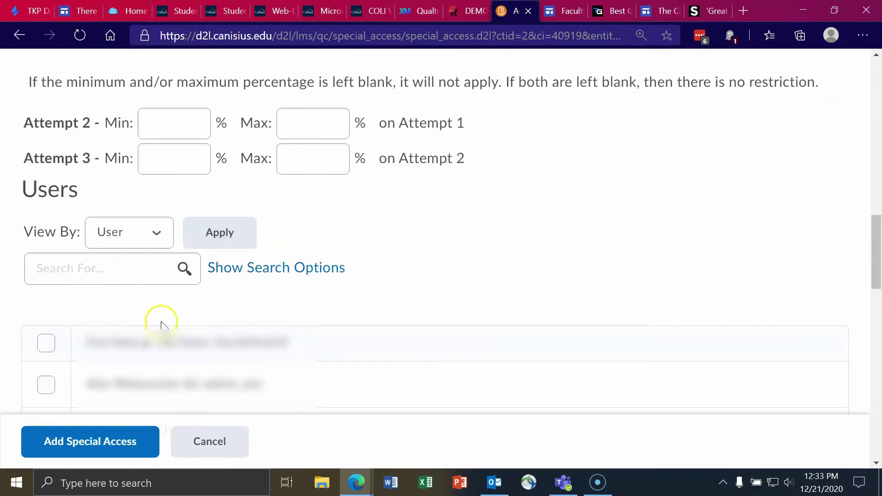
scroll(146, 314, "down", 3)
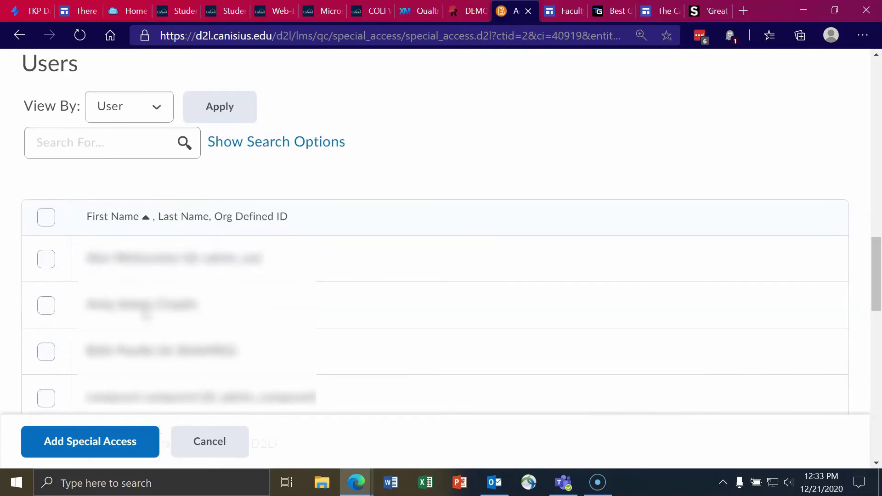
left_click(207, 255)
double_click(219, 257)
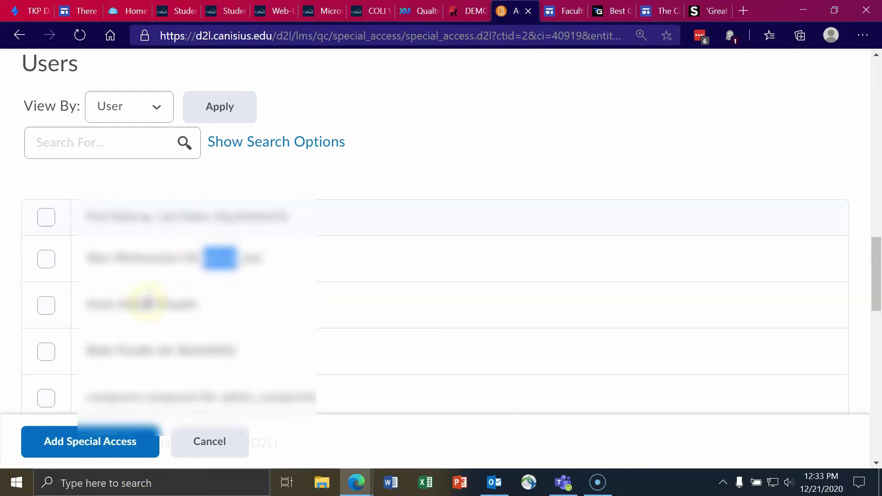
double_click(137, 304)
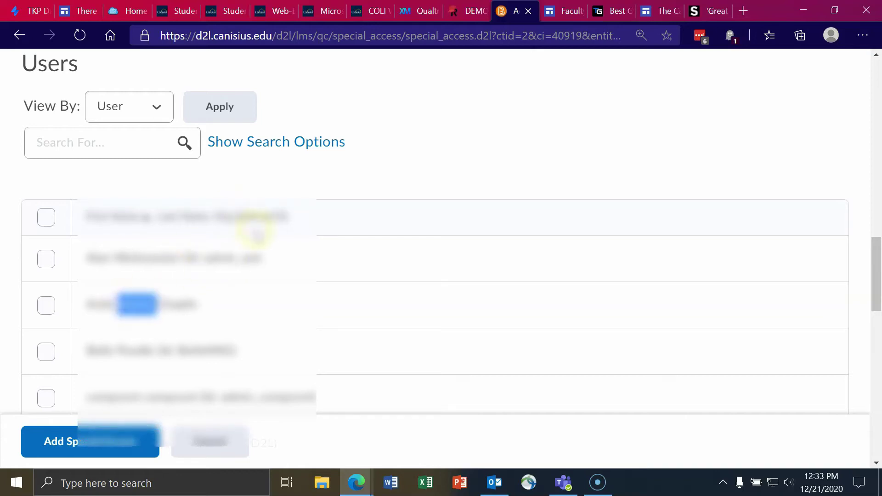
left_click(331, 183)
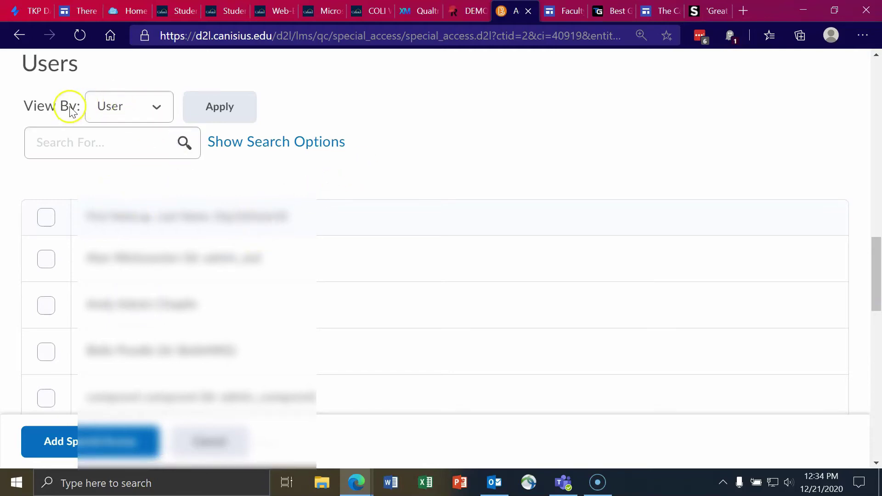
Step: Try viewing the Users list by Groups, check the available groups, and return to the view by User
left_click(127, 109)
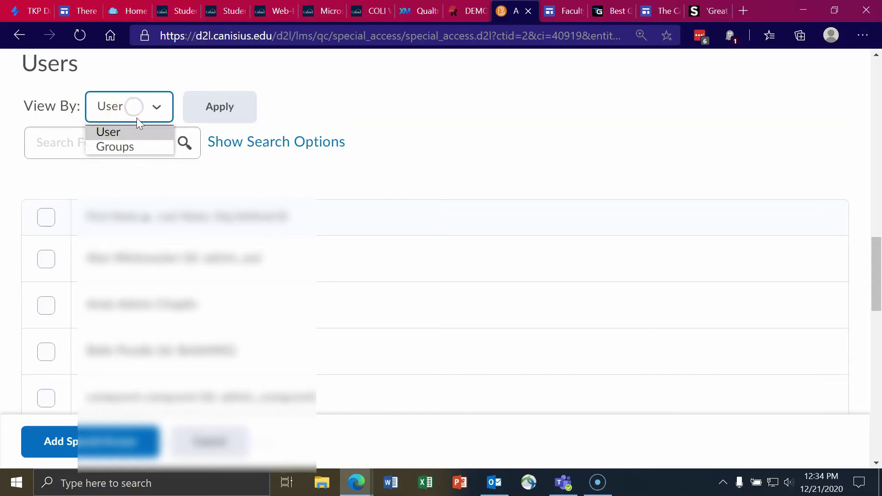
left_click(127, 148)
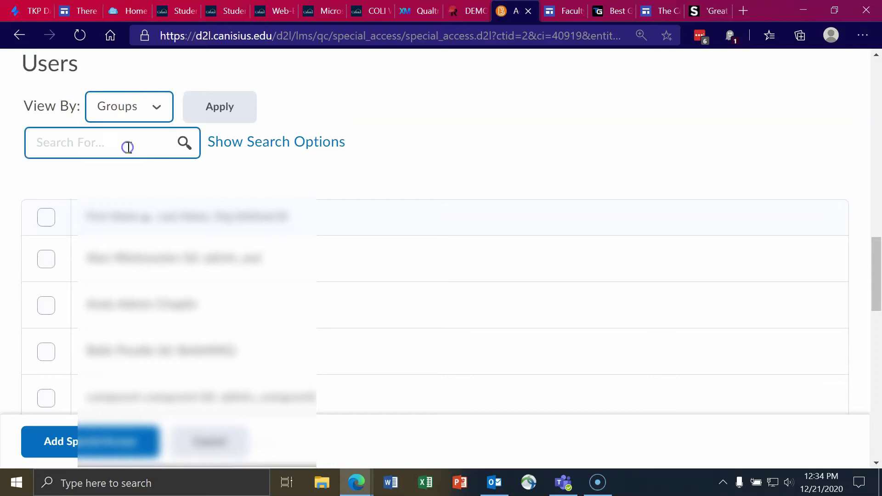
left_click(234, 110)
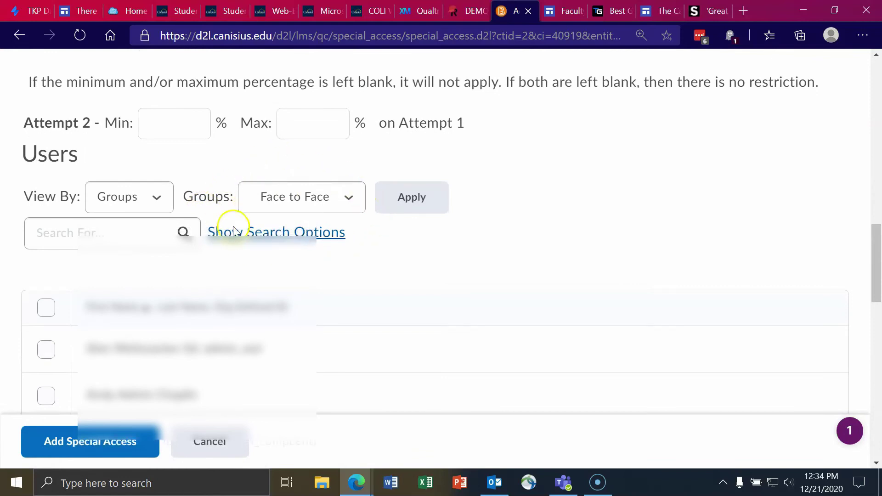
left_click(334, 199)
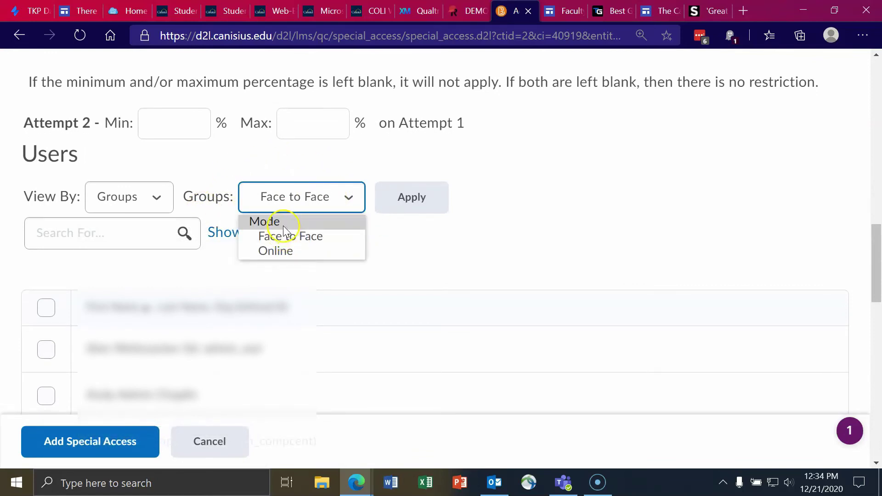
left_click(420, 232)
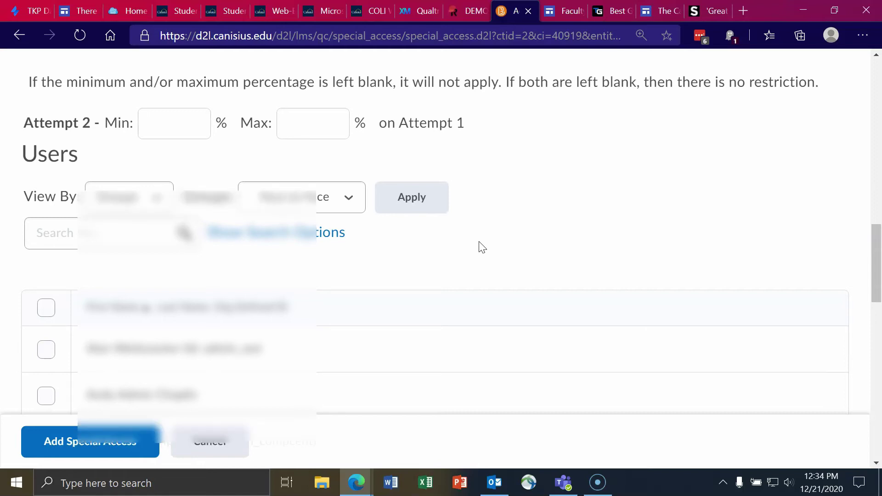
left_click(424, 203)
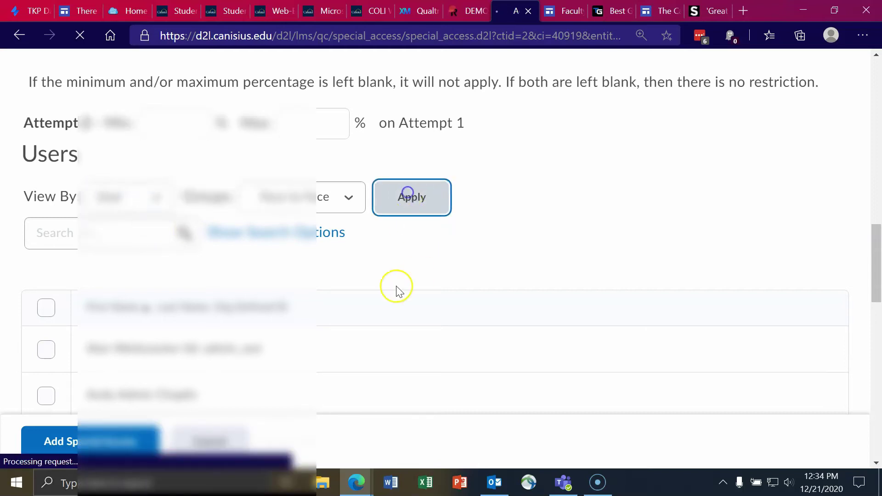
Step: Select two individual students in the Users list for the special access
scroll(320, 309, "down", 12)
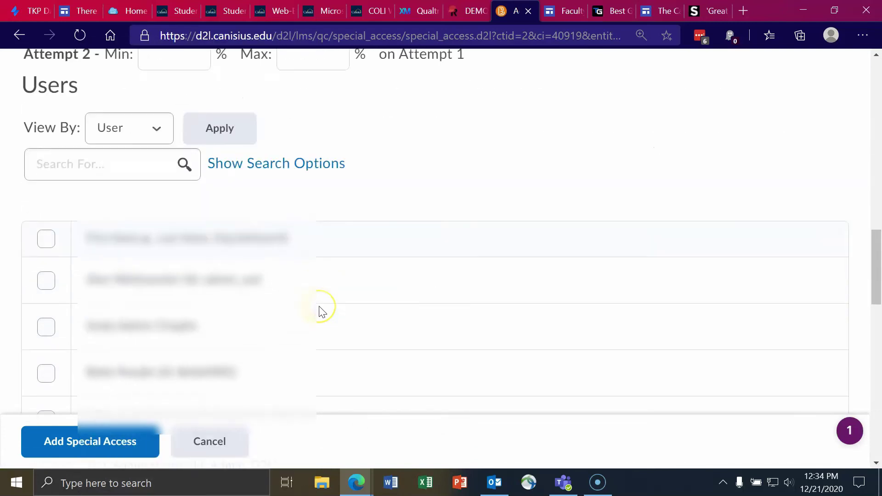
scroll(321, 309, "up", 3)
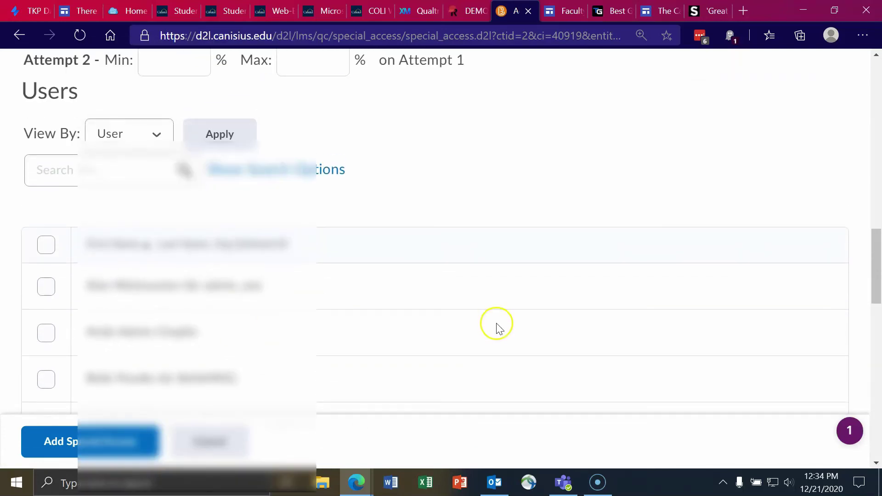
scroll(230, 210, "down", 1)
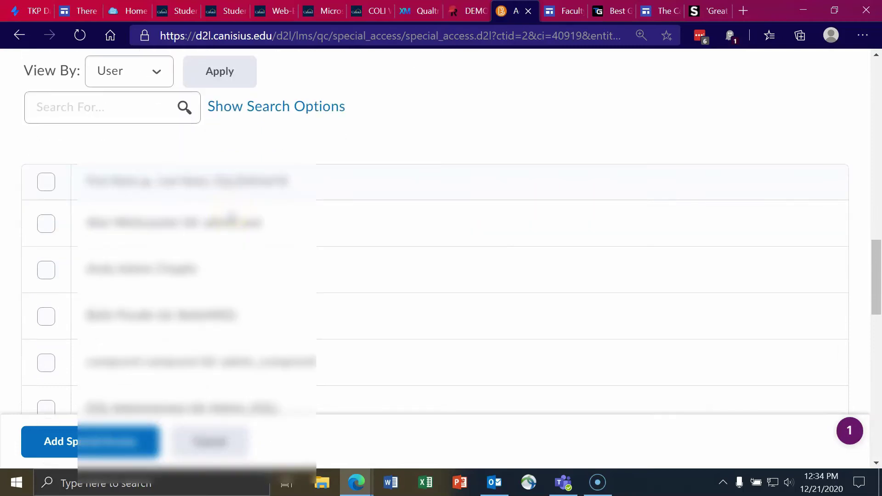
scroll(225, 215, "down", 2)
left_click(46, 189)
scroll(78, 294, "down", 2)
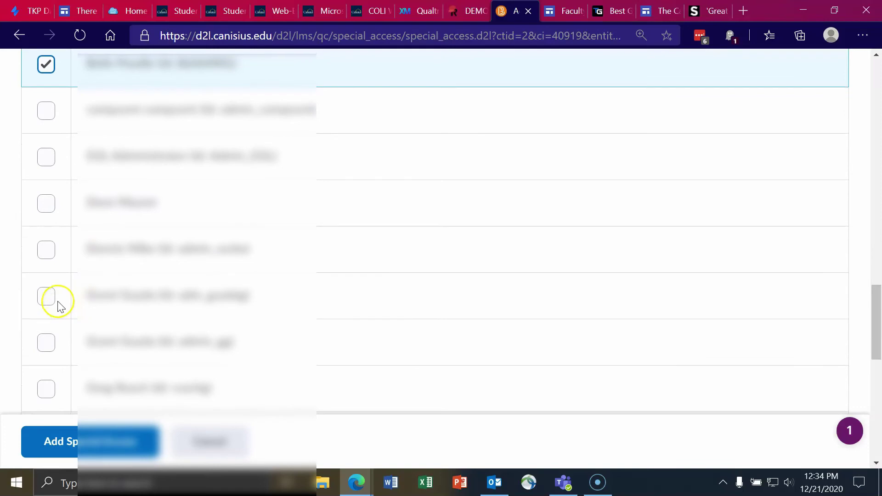
scroll(57, 302, "down", 5)
left_click(46, 259)
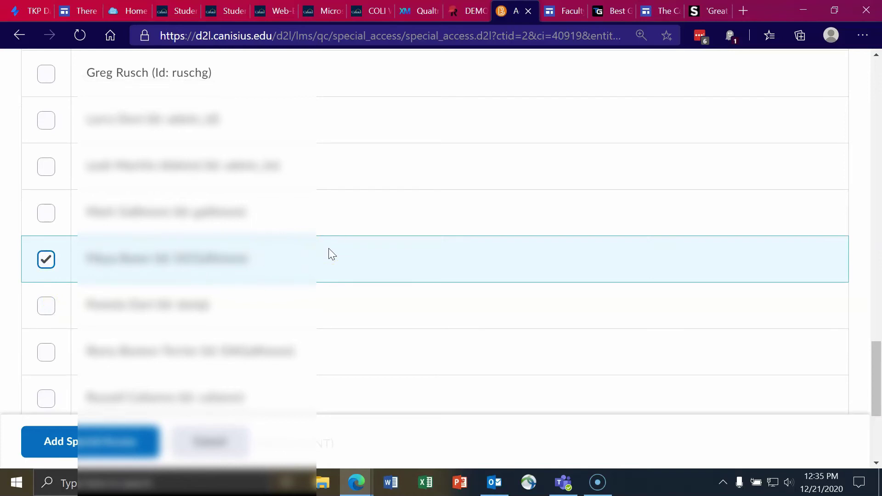
Step: Show the search options of the Users list and review which fields are searched
scroll(329, 248, "up", 10)
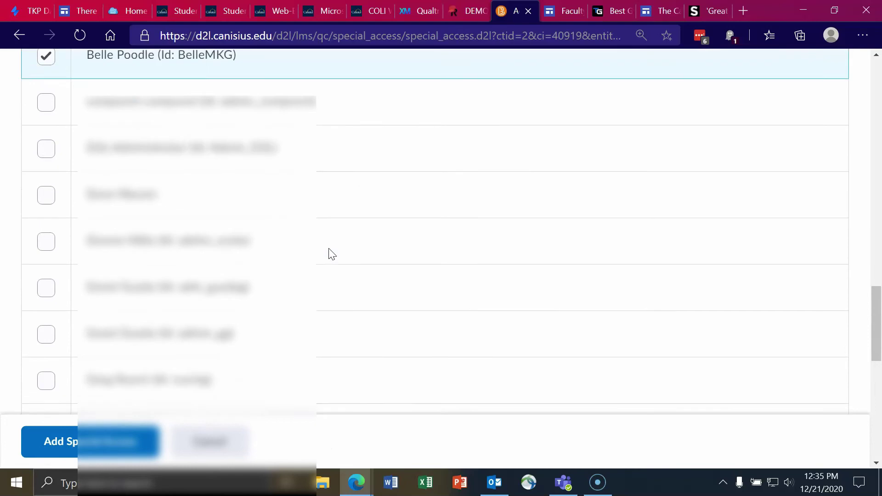
scroll(329, 254, "up", 2)
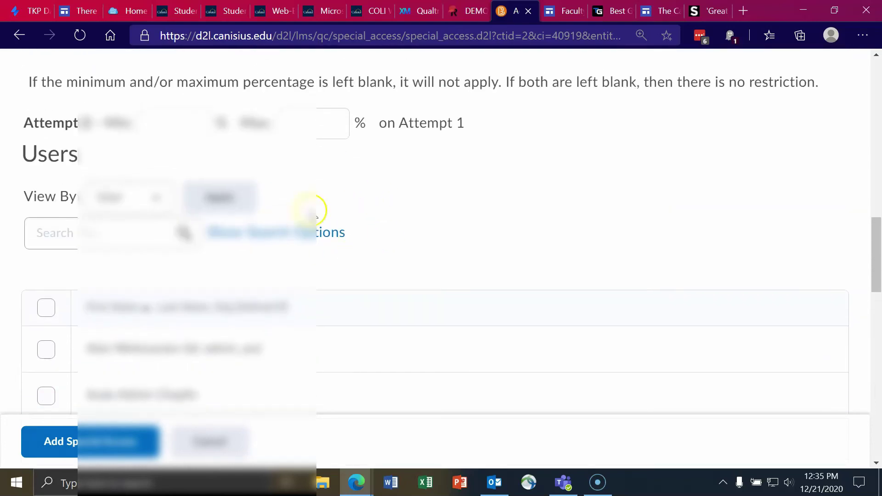
left_click(311, 240)
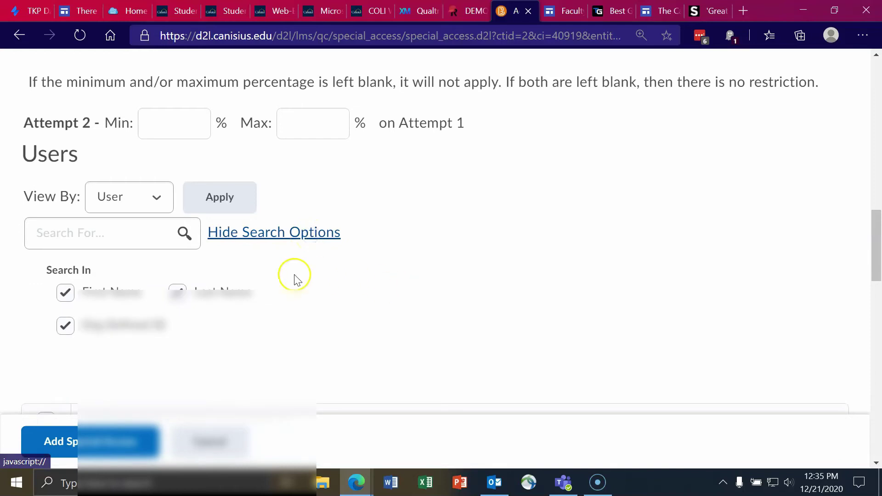
scroll(294, 230, "down", 2)
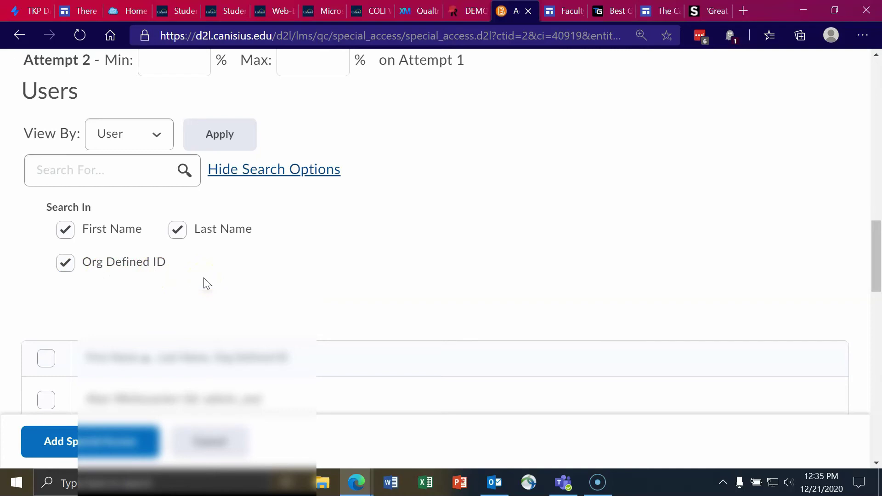
left_click(219, 140)
scroll(118, 193, "down", 2)
scroll(120, 239, "up", 3)
Step: Search the Users list by the first student's first name and select that student
left_click(120, 239)
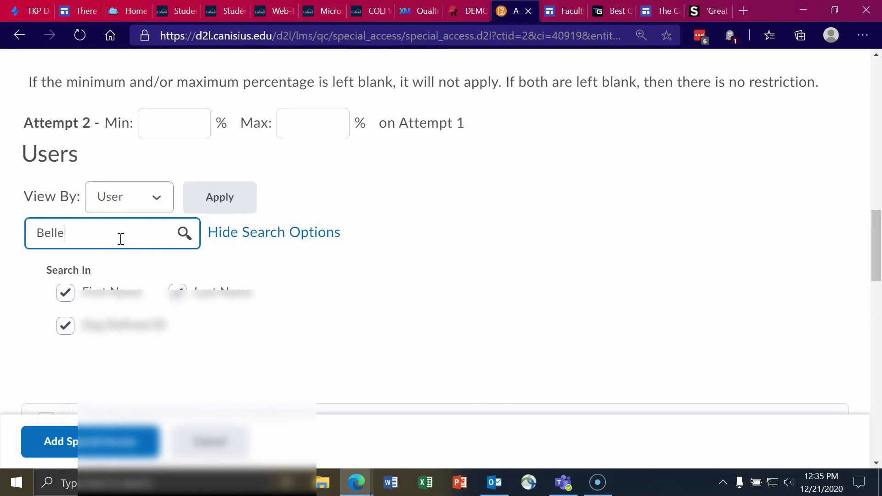
type("Belle")
key("Return")
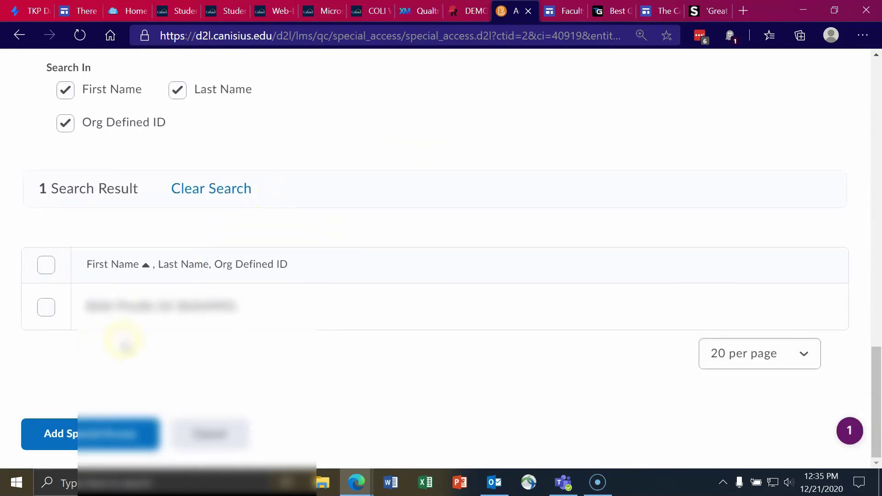
left_click(45, 308)
Step: Replace the search term with another student's last name and select the matching student
scroll(111, 312, "up", 3)
left_click_drag(92, 163, 11, 153)
type("Boston-Terrier")
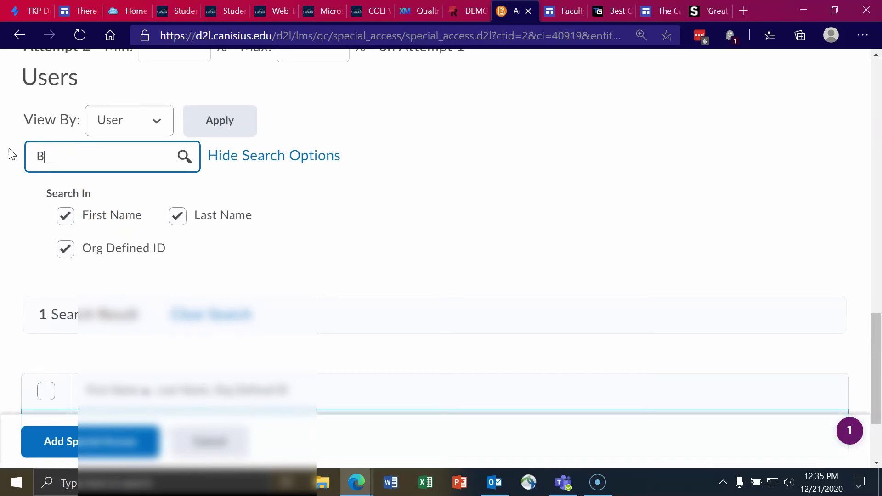
key("Return")
scroll(287, 264, "down", 10)
left_click(46, 307)
scroll(394, 233, "up", 4)
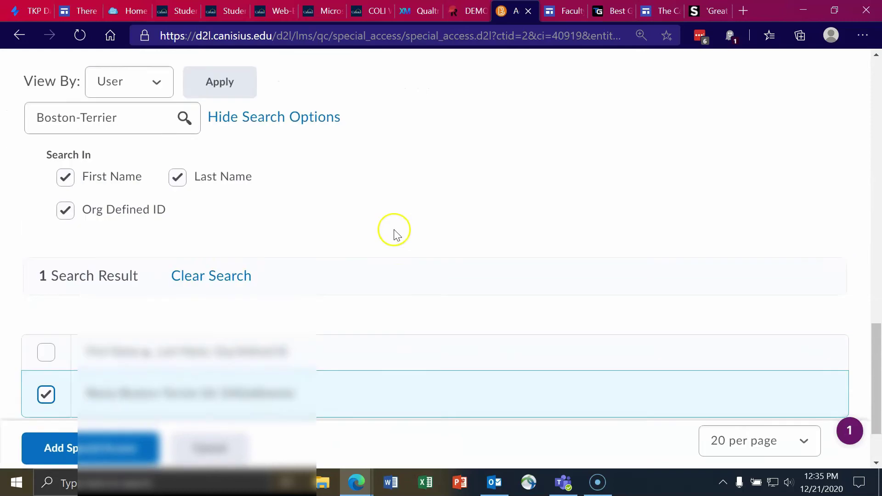
Step: Clear the search in the Users list and look through the full list of users
scroll(233, 311, "down", 3)
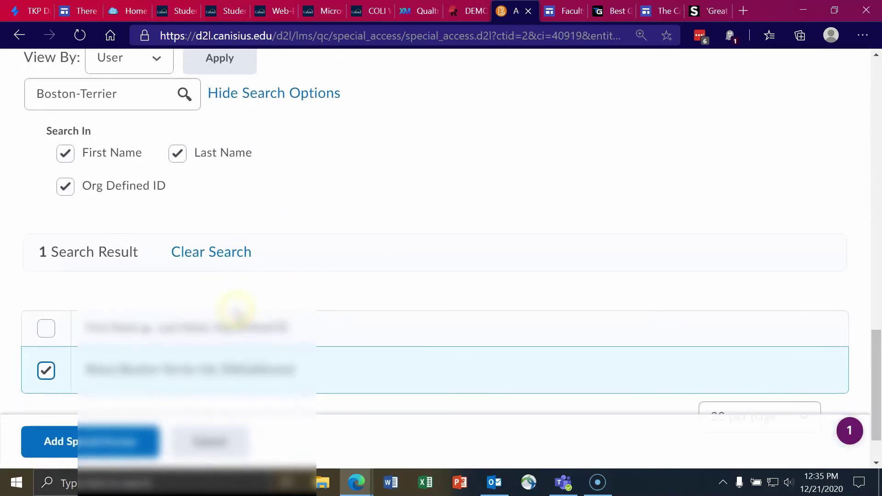
left_click(223, 251)
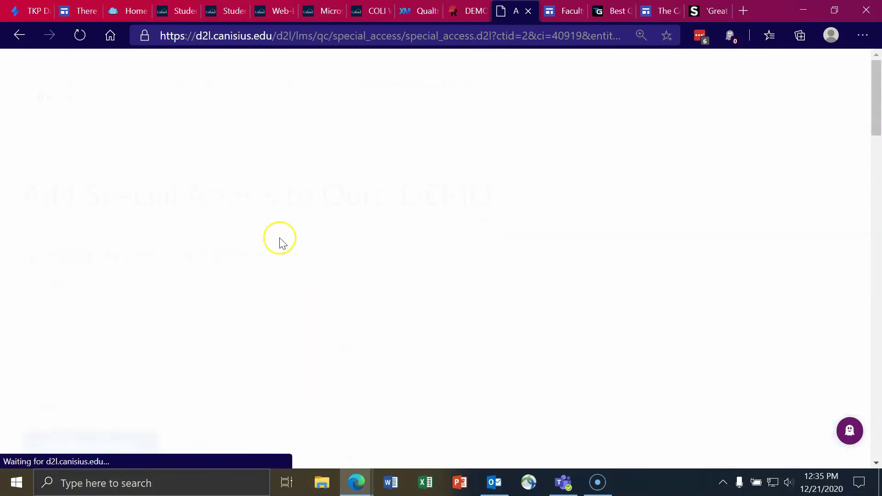
scroll(280, 240, "down", 5)
scroll(281, 246, "down", 20)
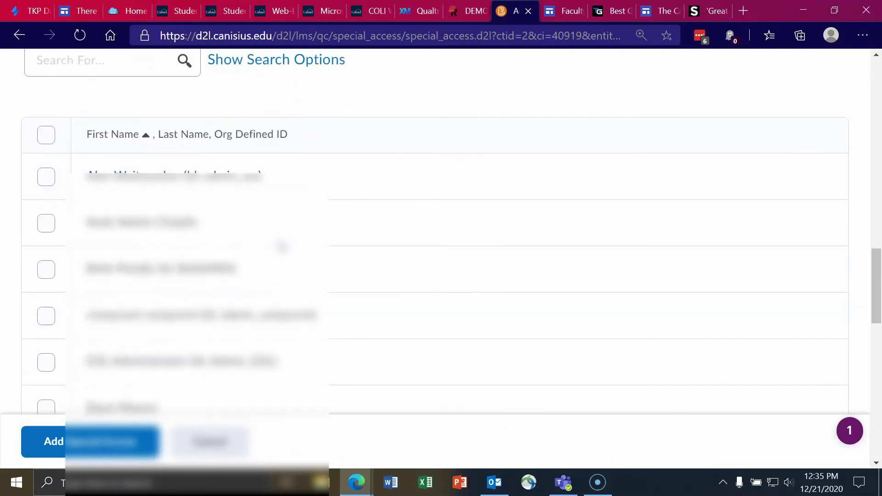
scroll(207, 262, "up", 8)
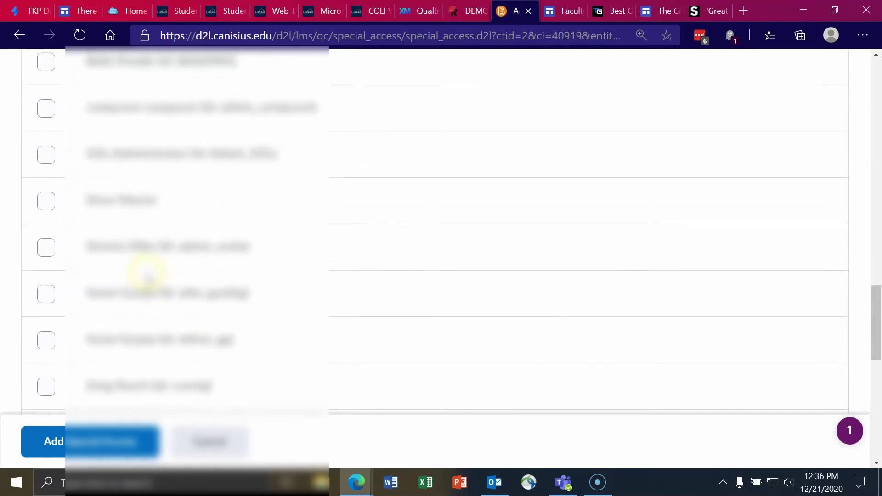
scroll(170, 237, "down", 1)
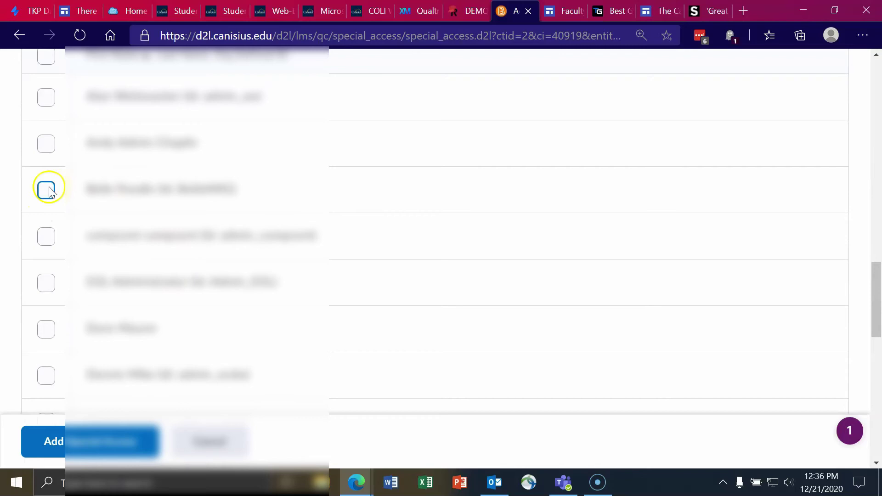
scroll(49, 212, "down", 6)
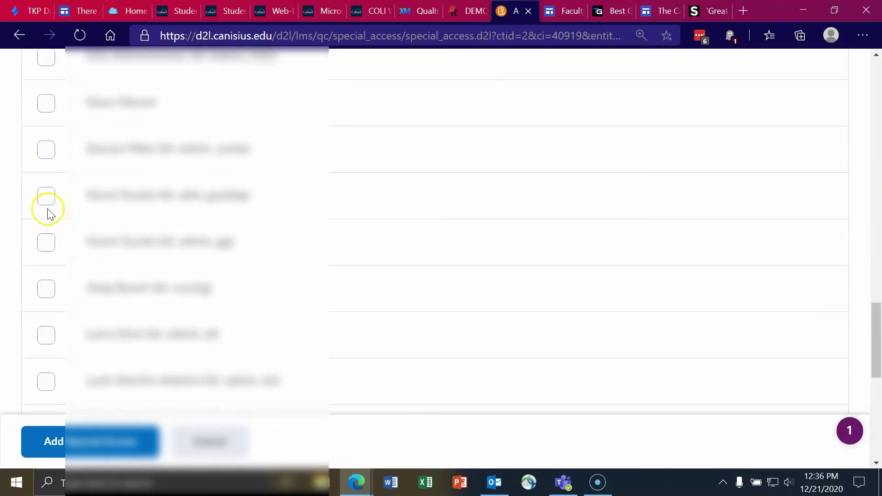
scroll(48, 214, "down", 4)
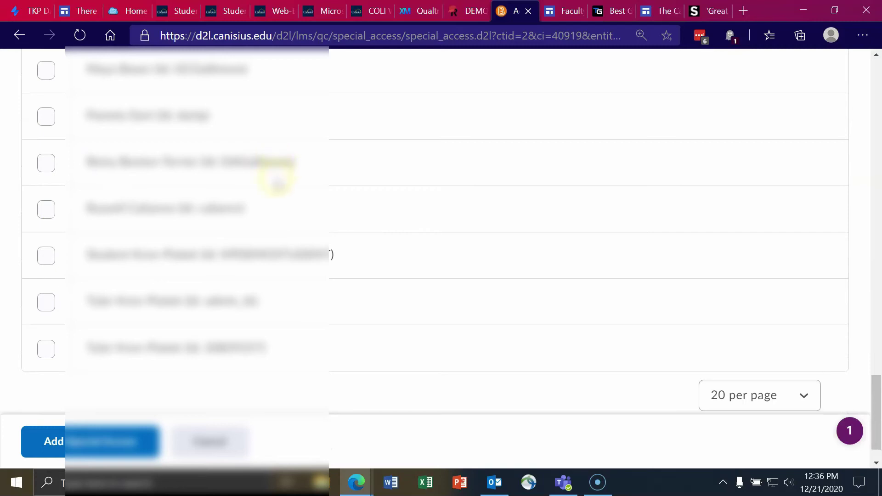
scroll(277, 184, "up", 5)
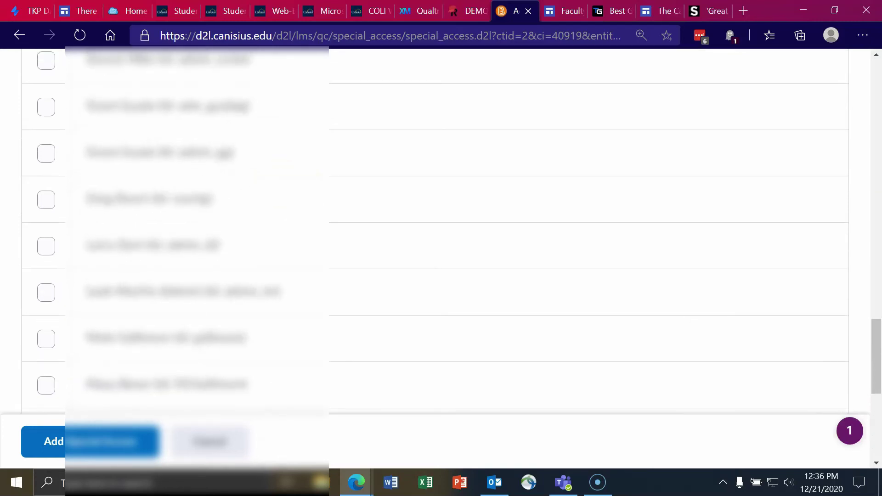
scroll(363, 276, "up", 8)
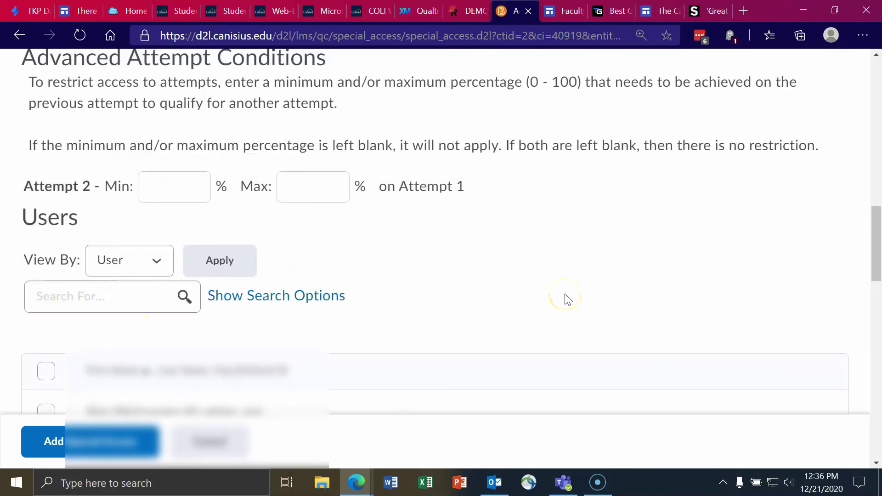
Step: Find two students on the page by first name and last name with the browser's page search and select both
key("ctrl+f")
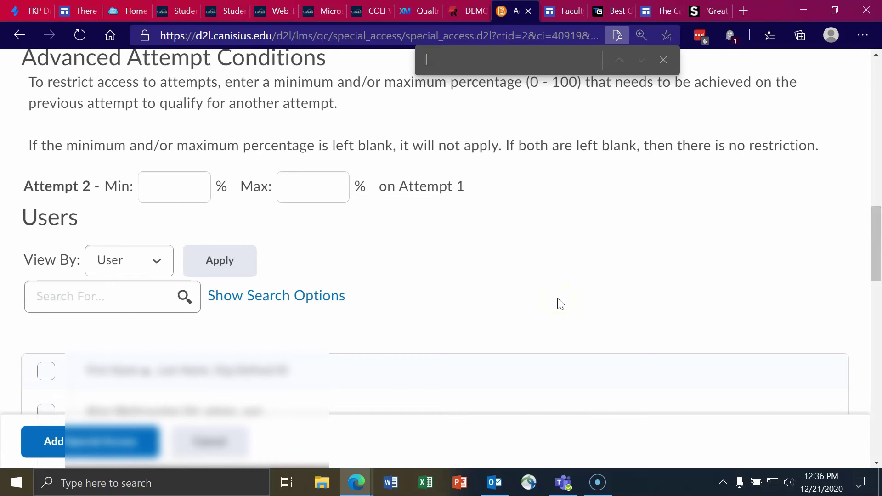
type("Belle")
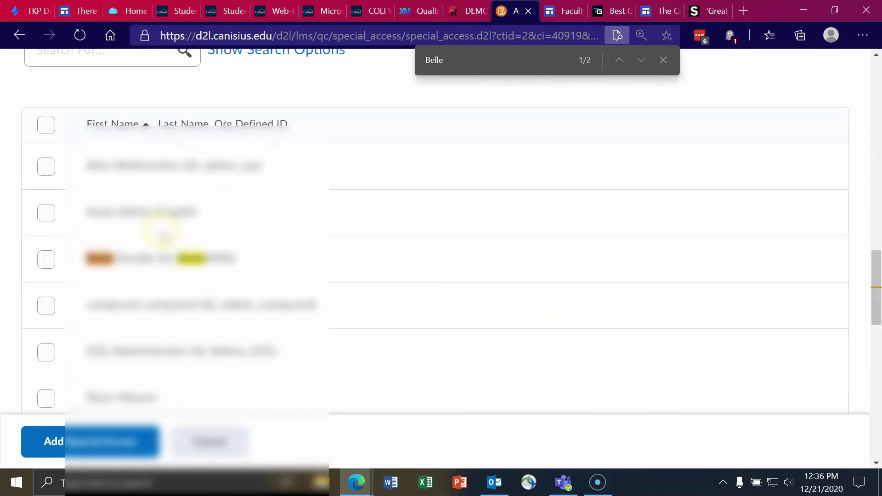
left_click(46, 260)
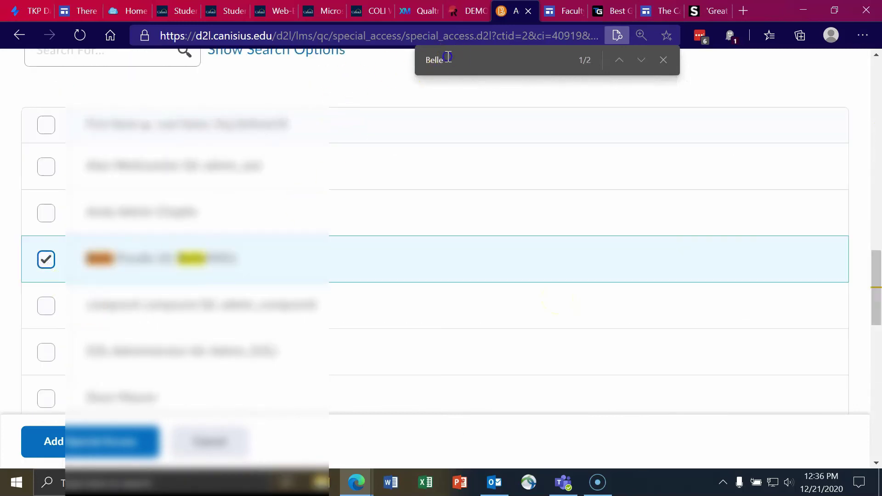
type("Terrier")
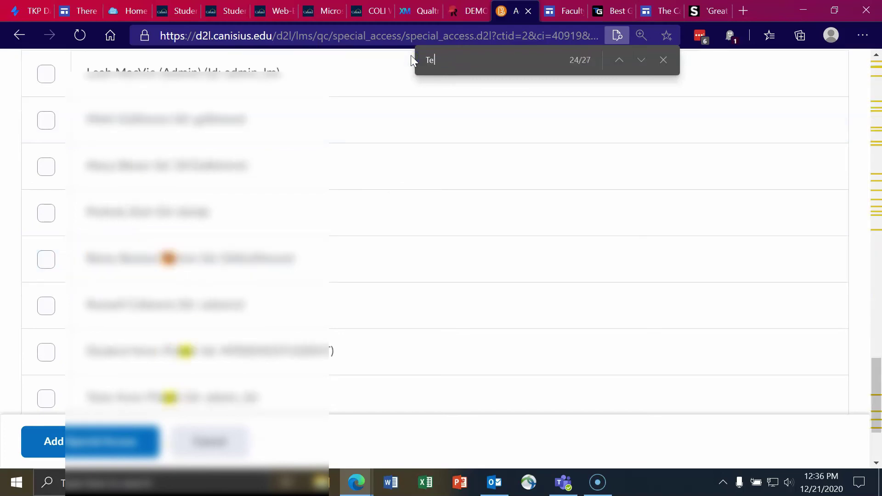
left_click(48, 260)
Step: Find a third student on the page by the opening letters of the ID, select that student and close the page search
left_click_drag(472, 59, 408, 64)
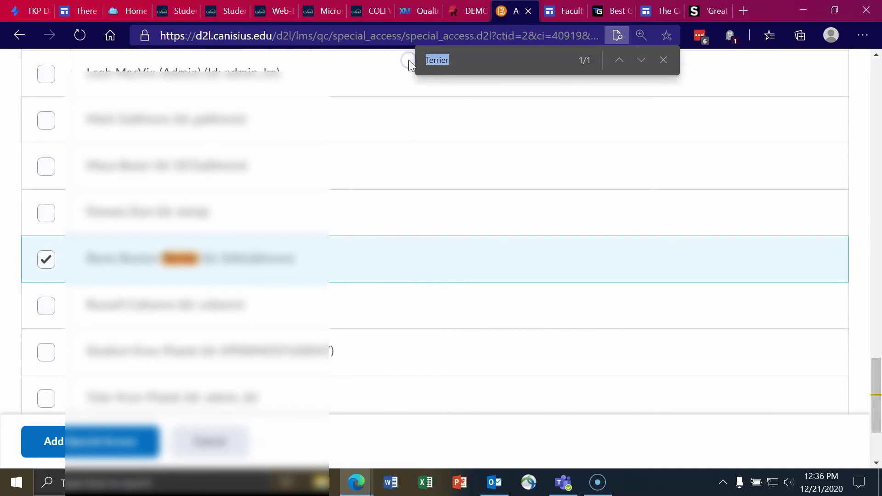
type("KP")
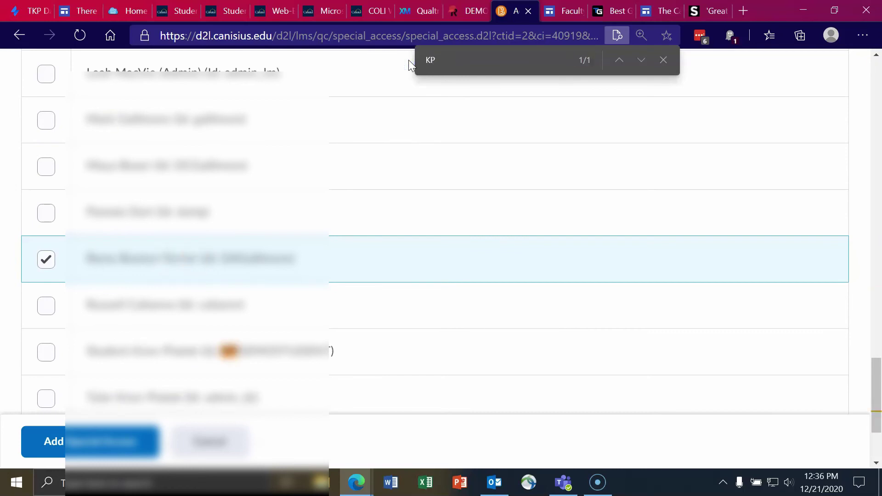
left_click(46, 352)
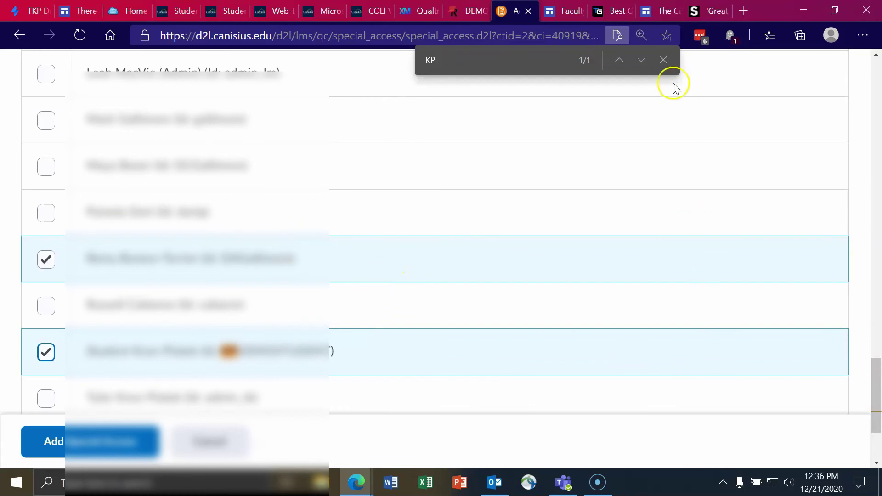
left_click(663, 61)
Step: Add the special access to the DEMO quiz for the three selected students
scroll(320, 272, "up", 10)
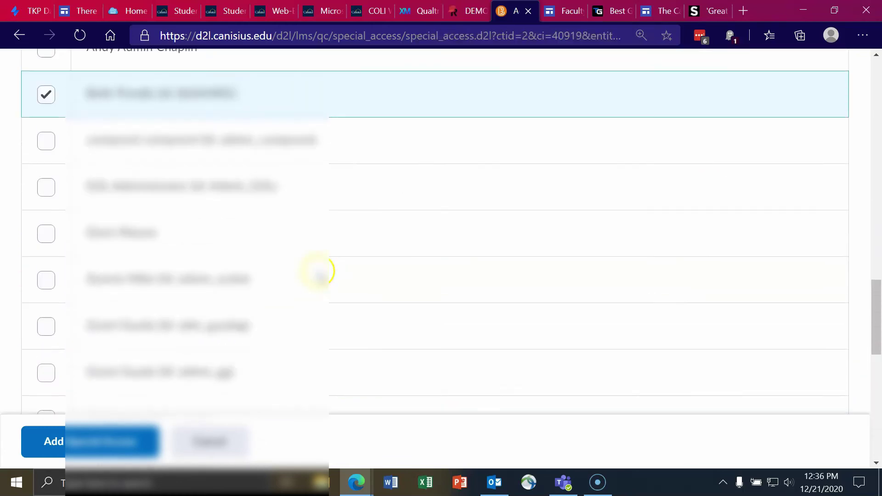
scroll(317, 273, "up", 5)
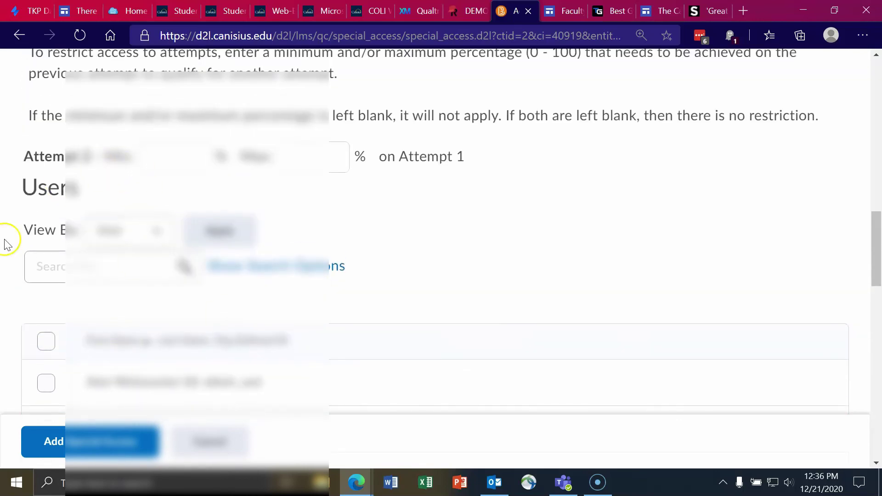
scroll(181, 301, "down", 1)
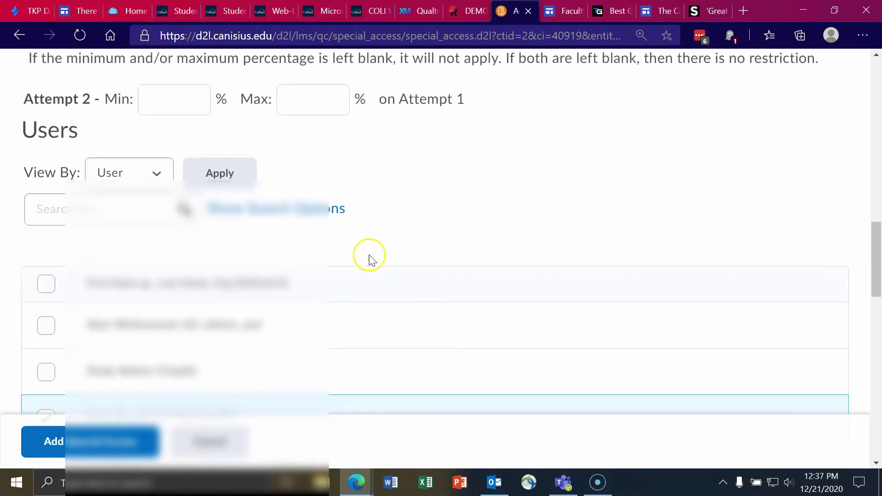
left_click(83, 453)
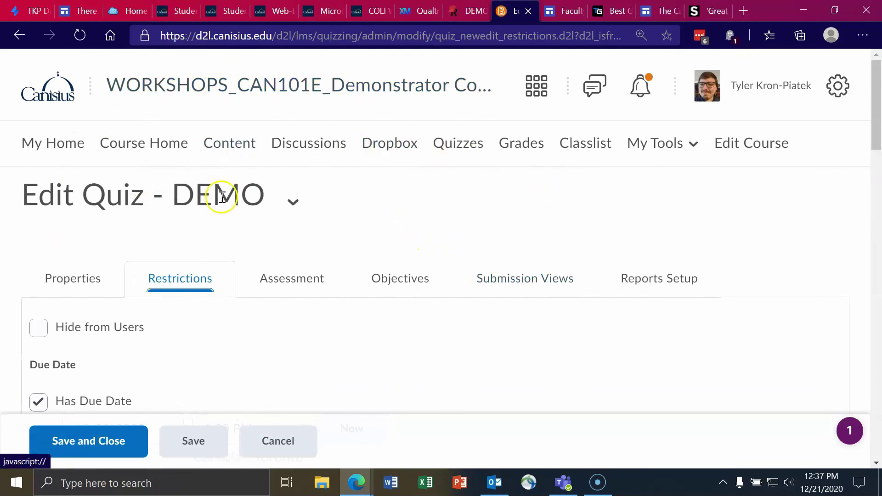
Step: Remove the second student's entry from the quiz's Special Access list
scroll(225, 202, "down", 3)
scroll(227, 210, "down", 18)
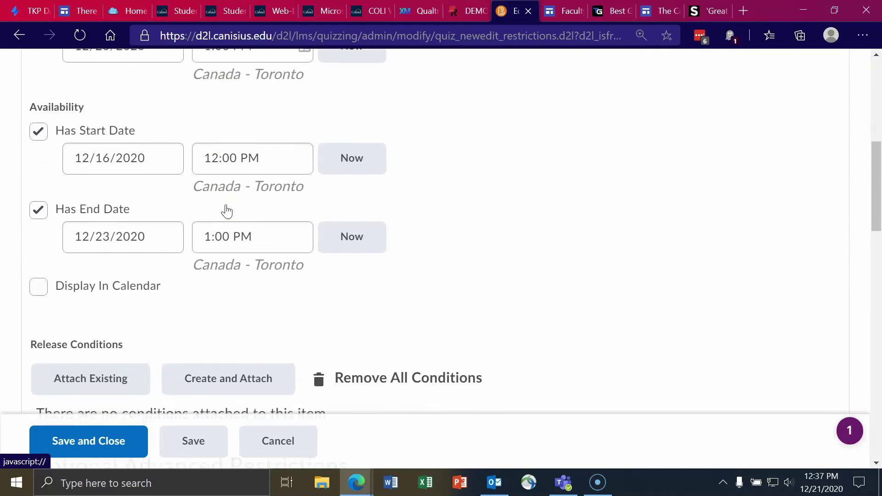
scroll(227, 211, "down", 10)
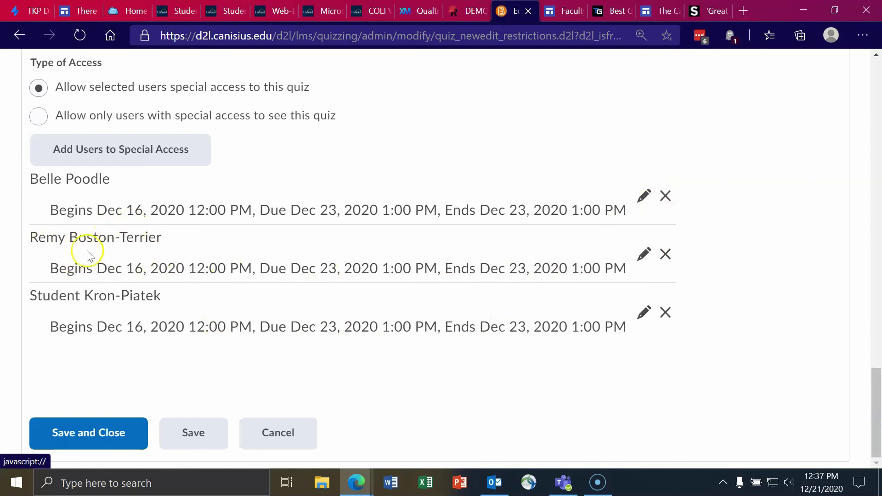
left_click(666, 256)
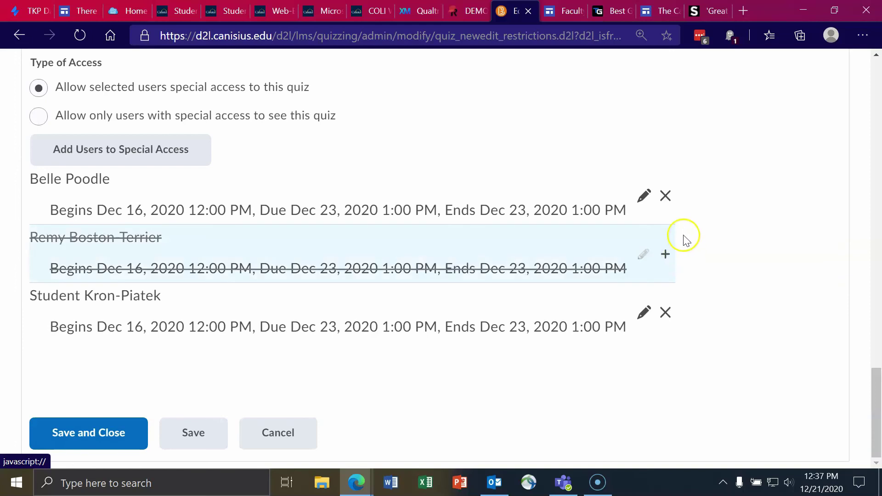
Step: Edit the first student's special access and set the due date to 12/28/2020 at 2:00 PM
left_click(643, 198)
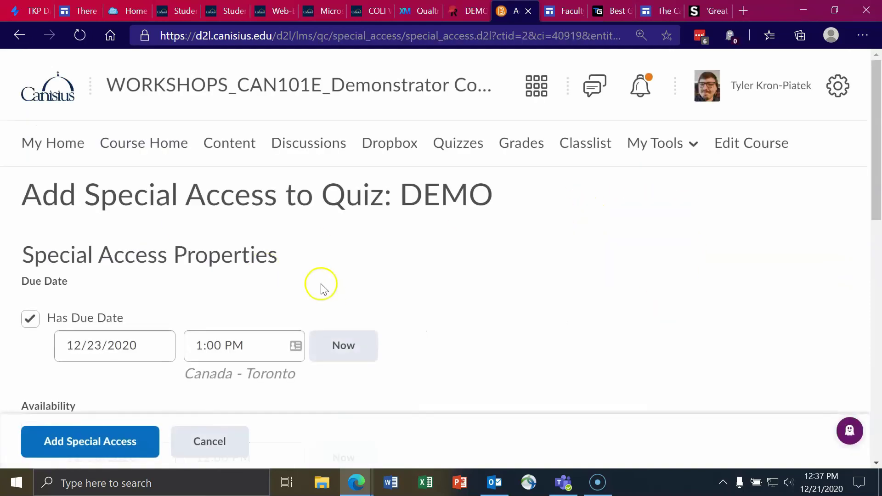
scroll(478, 122, "down", 2)
scroll(219, 237, "down", 1)
left_click(236, 158)
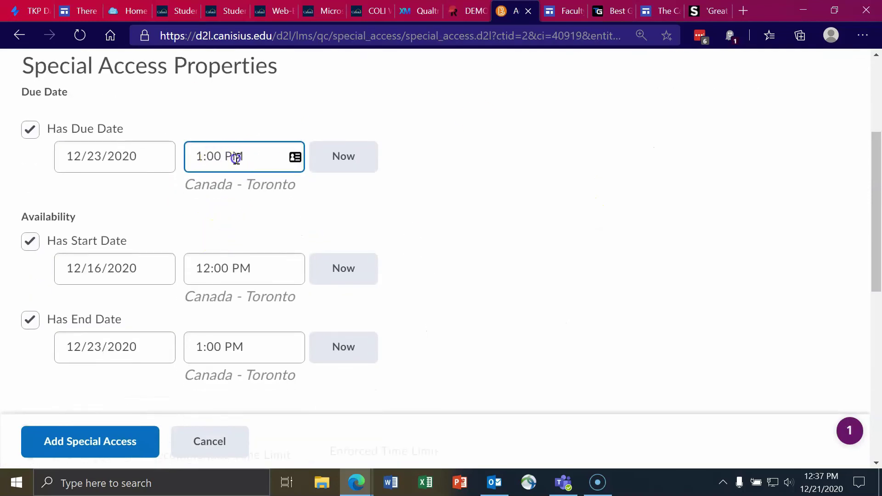
scroll(225, 246, "down", 2)
scroll(234, 252, "down", 1)
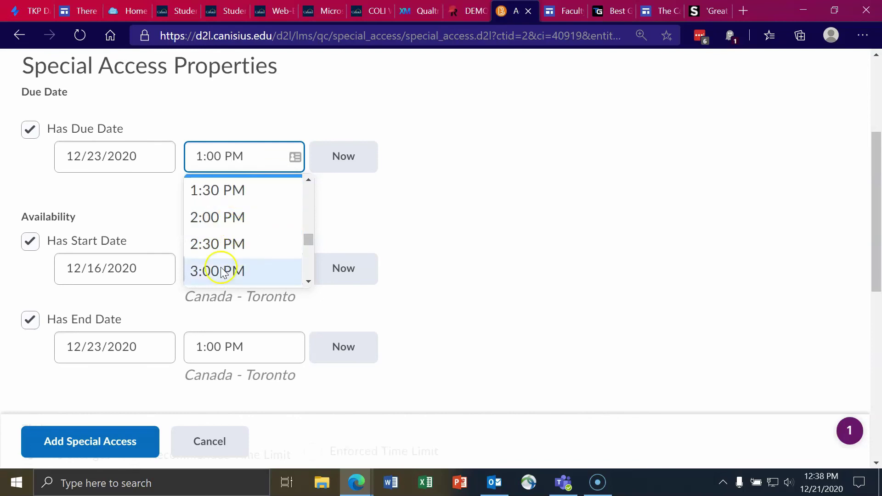
left_click(231, 217)
left_click(147, 157)
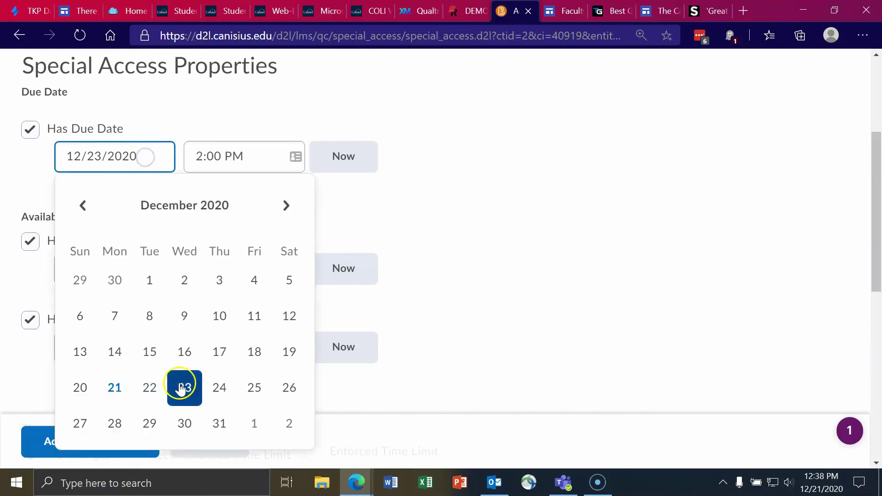
left_click(115, 423)
Step: Set the end date of the student's special access to 12/28/2020 at 2:00 PM
scroll(199, 218, "down", 3)
left_click(115, 222)
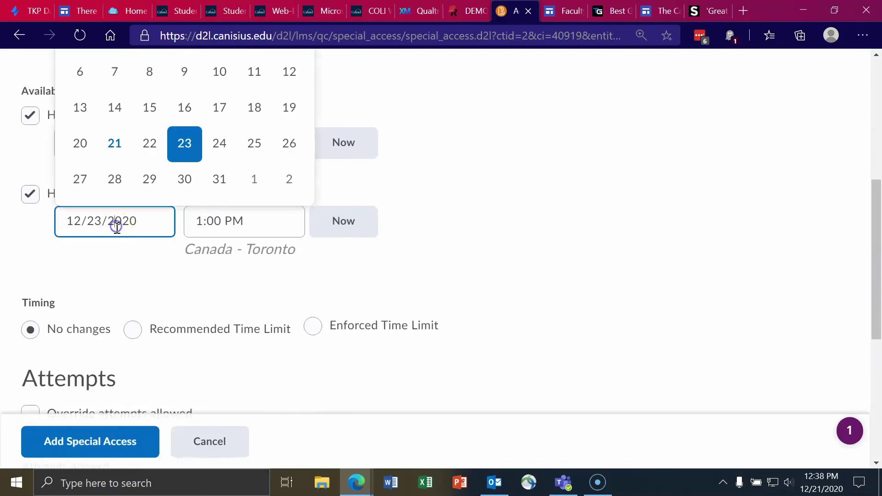
left_click(115, 179)
left_click(254, 219)
scroll(254, 320, "down", 1)
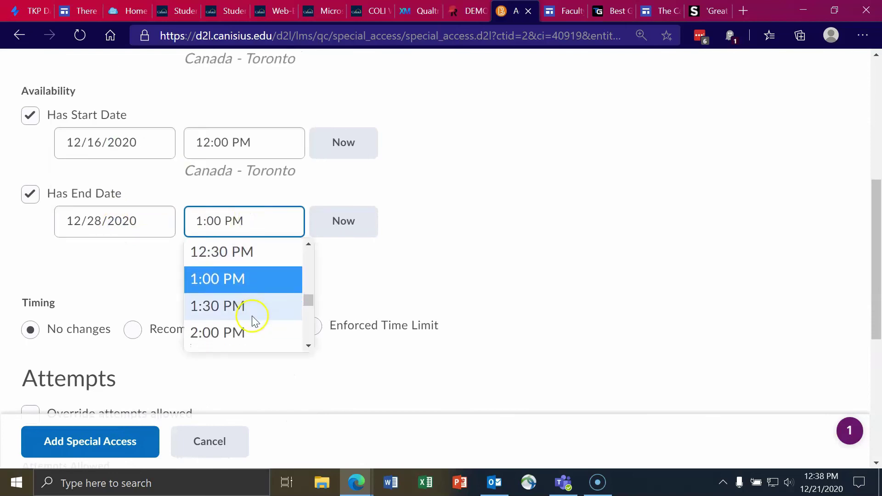
scroll(254, 320, "down", 1)
left_click(233, 315)
Step: Switch the special access timing to Enforced Time Limit and set the limit to 180 minutes
scroll(345, 264, "down", 4)
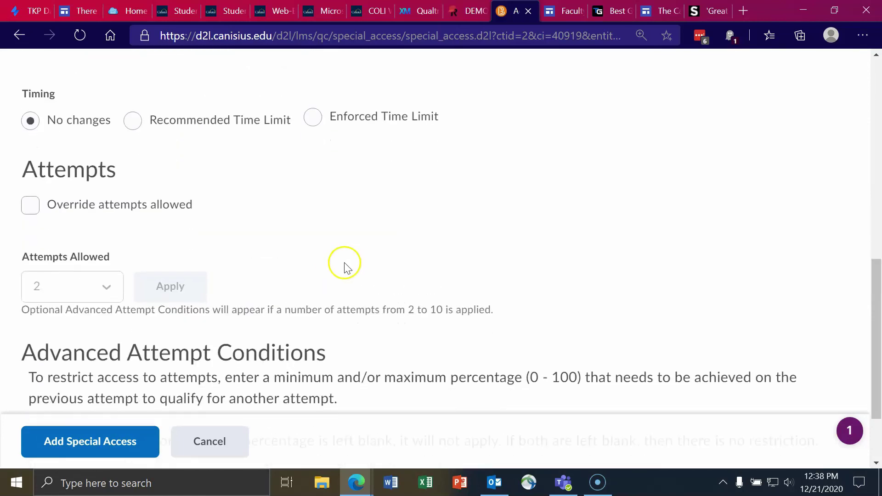
scroll(347, 268, "up", 2)
left_click(313, 200)
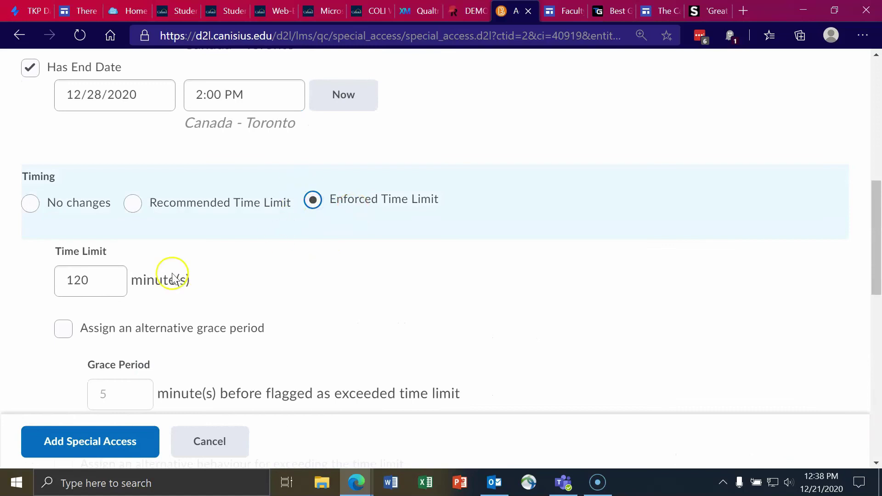
scroll(174, 278, "down", 1)
scroll(172, 280, "down", 1)
left_click(85, 148)
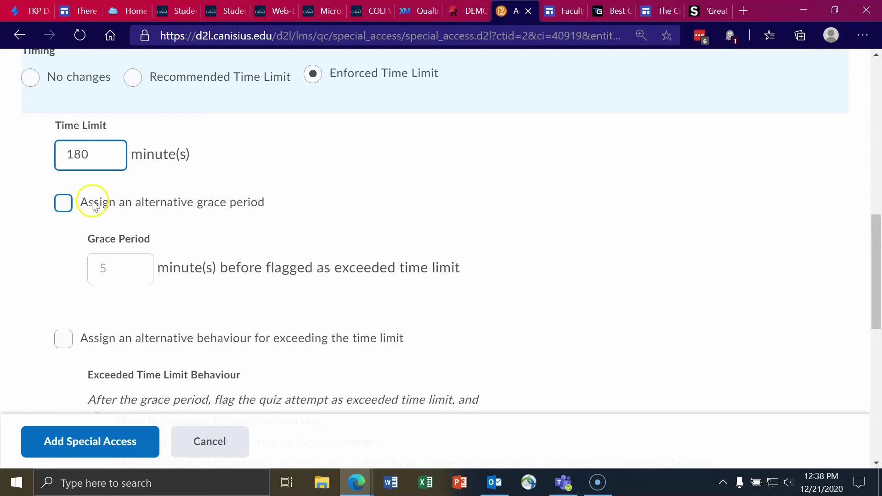
Step: Apply the edited special access and review the student's entry in the quiz's Special Access list
left_click(118, 443)
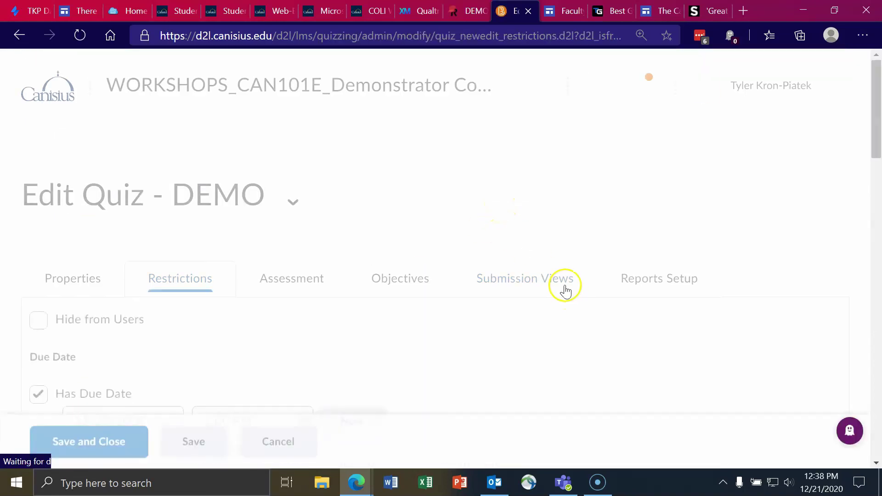
scroll(411, 327, "down", 15)
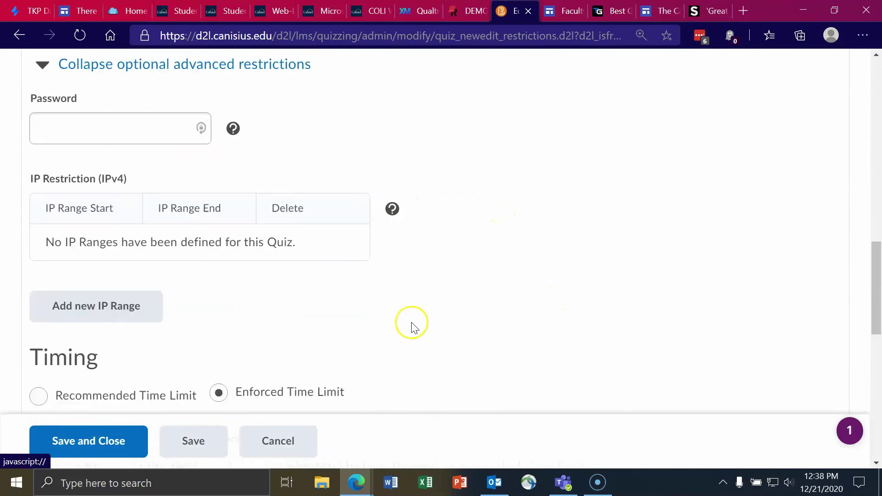
scroll(411, 327, "down", 12)
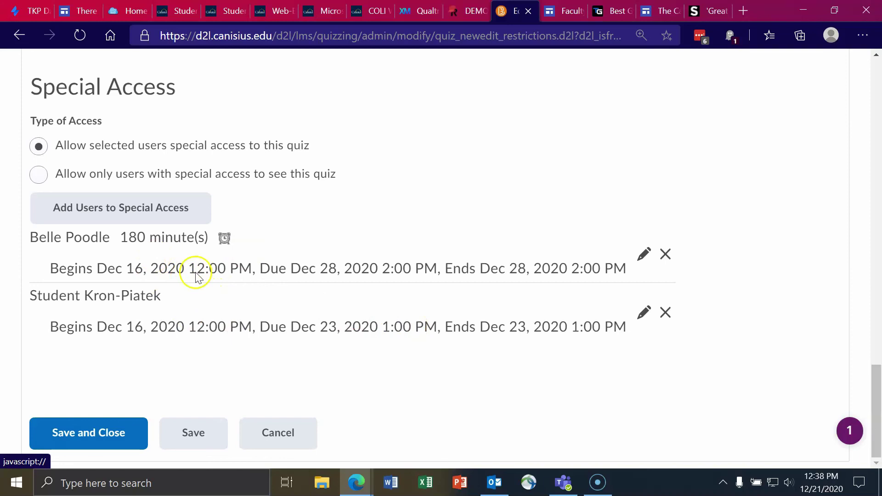
Step: Edit the second student's special access to the quiz and set the due date to 12/28/2020 at 2:00 PM
left_click(644, 312)
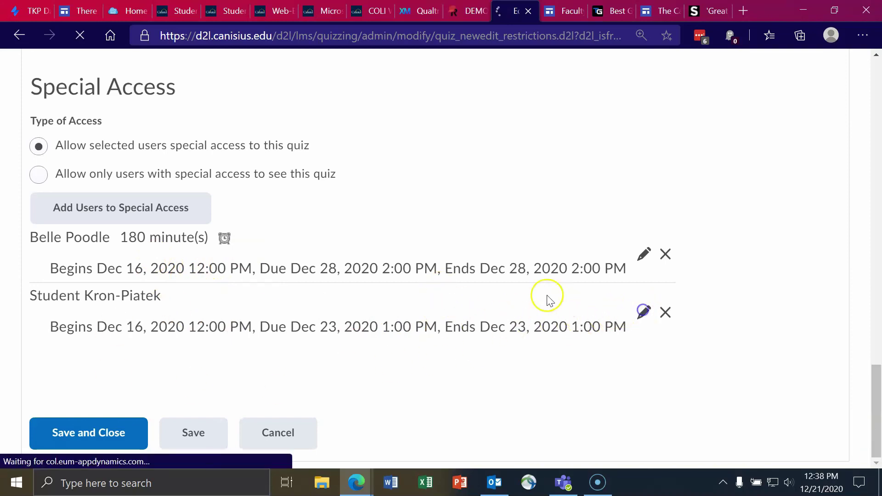
scroll(281, 271, "down", 3)
left_click(242, 223)
scroll(239, 317, "down", 2)
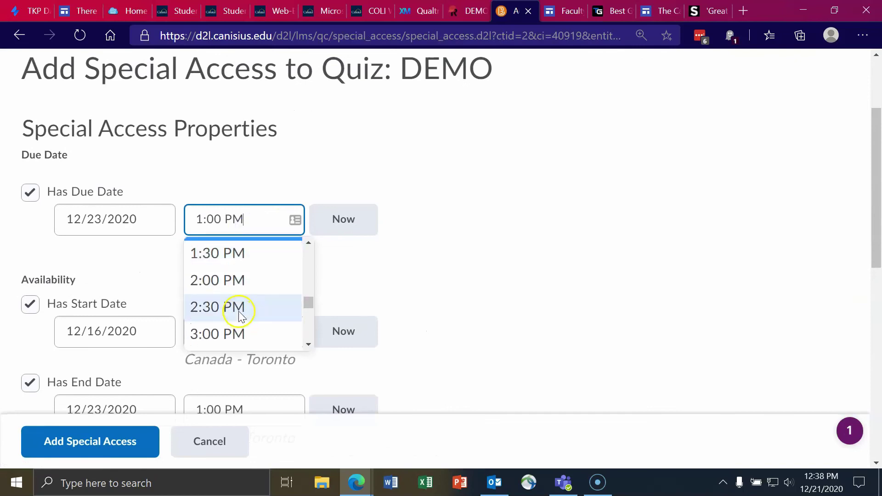
left_click(218, 281)
left_click(122, 219)
left_click(114, 175)
Step: Set the end date of the second student's special access to 12/28/2020 at 2:00 PM
scroll(120, 207, "down", 3)
left_click(137, 273)
left_click(121, 237)
left_click(272, 293)
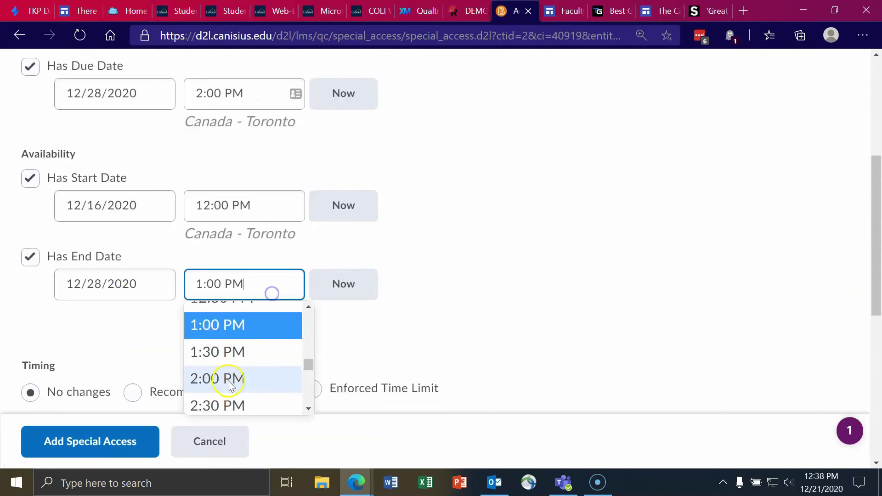
left_click(228, 379)
Step: Change the second student's timing to Enforced Time Limit with a limit of 180 minutes
scroll(276, 275, "down", 5)
left_click(314, 138)
double_click(109, 220)
type("180")
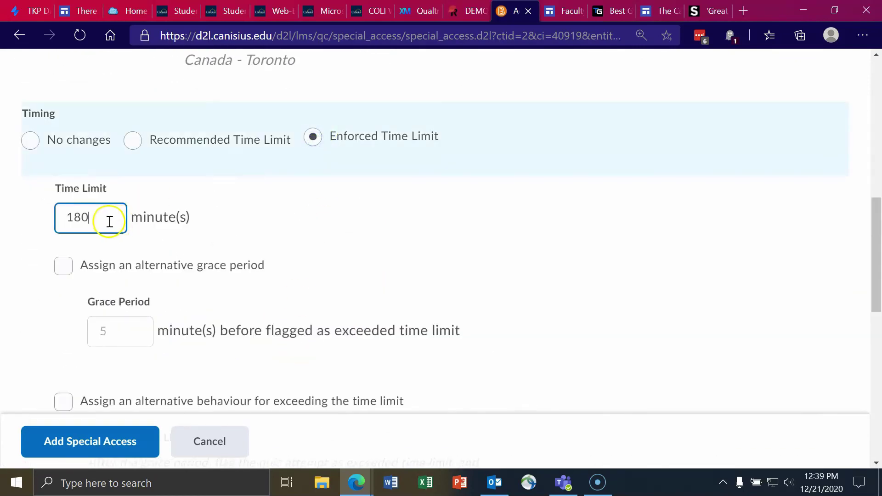
Step: Apply the second student's special access and review both entries in the quiz's Special Access list
left_click(103, 447)
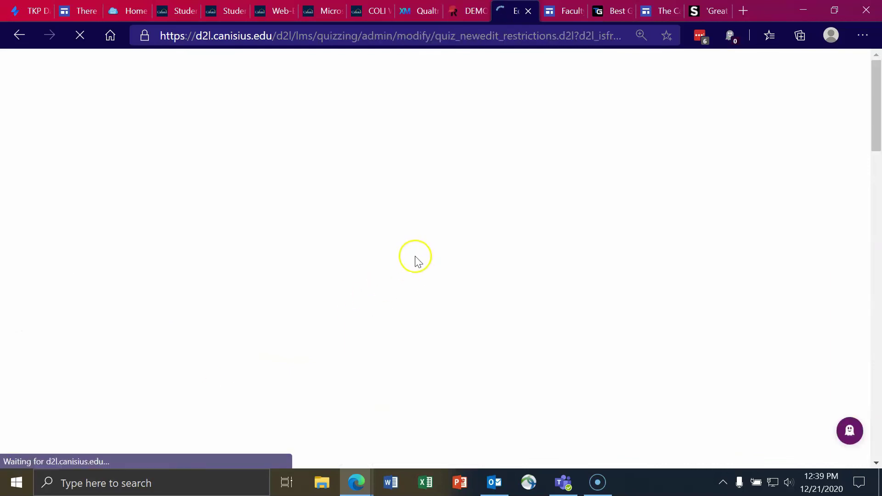
scroll(451, 264, "down", 15)
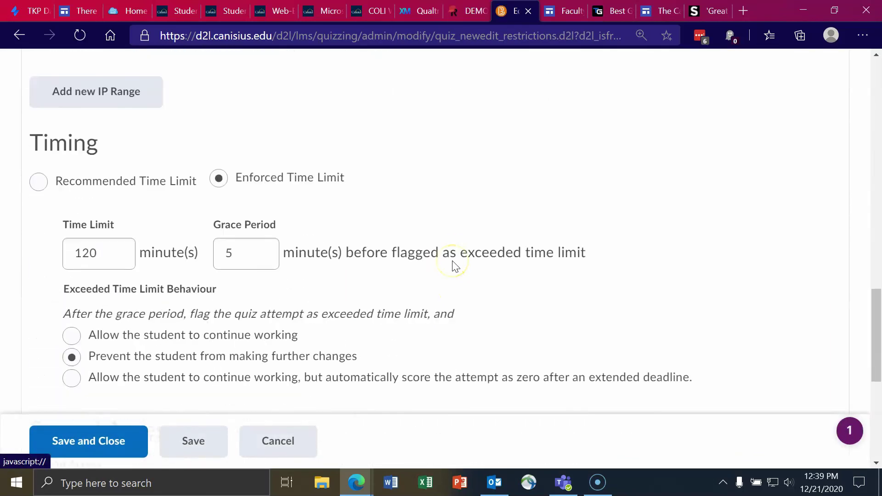
scroll(453, 266, "down", 7)
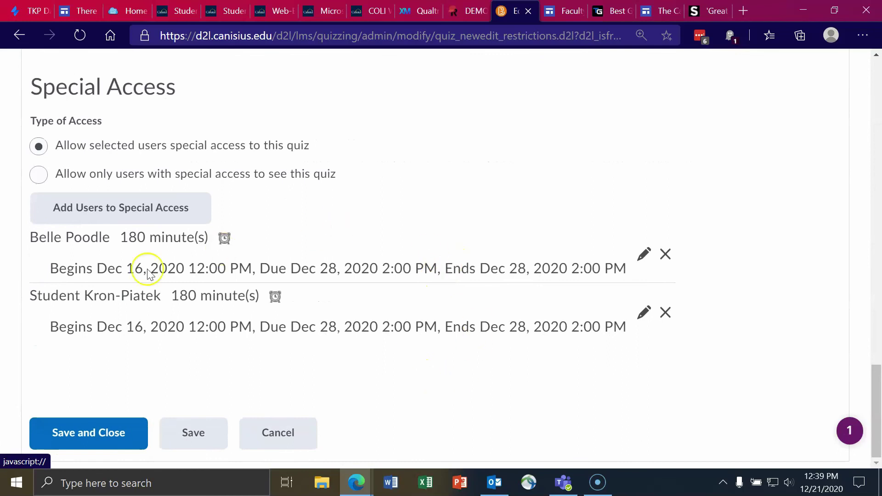